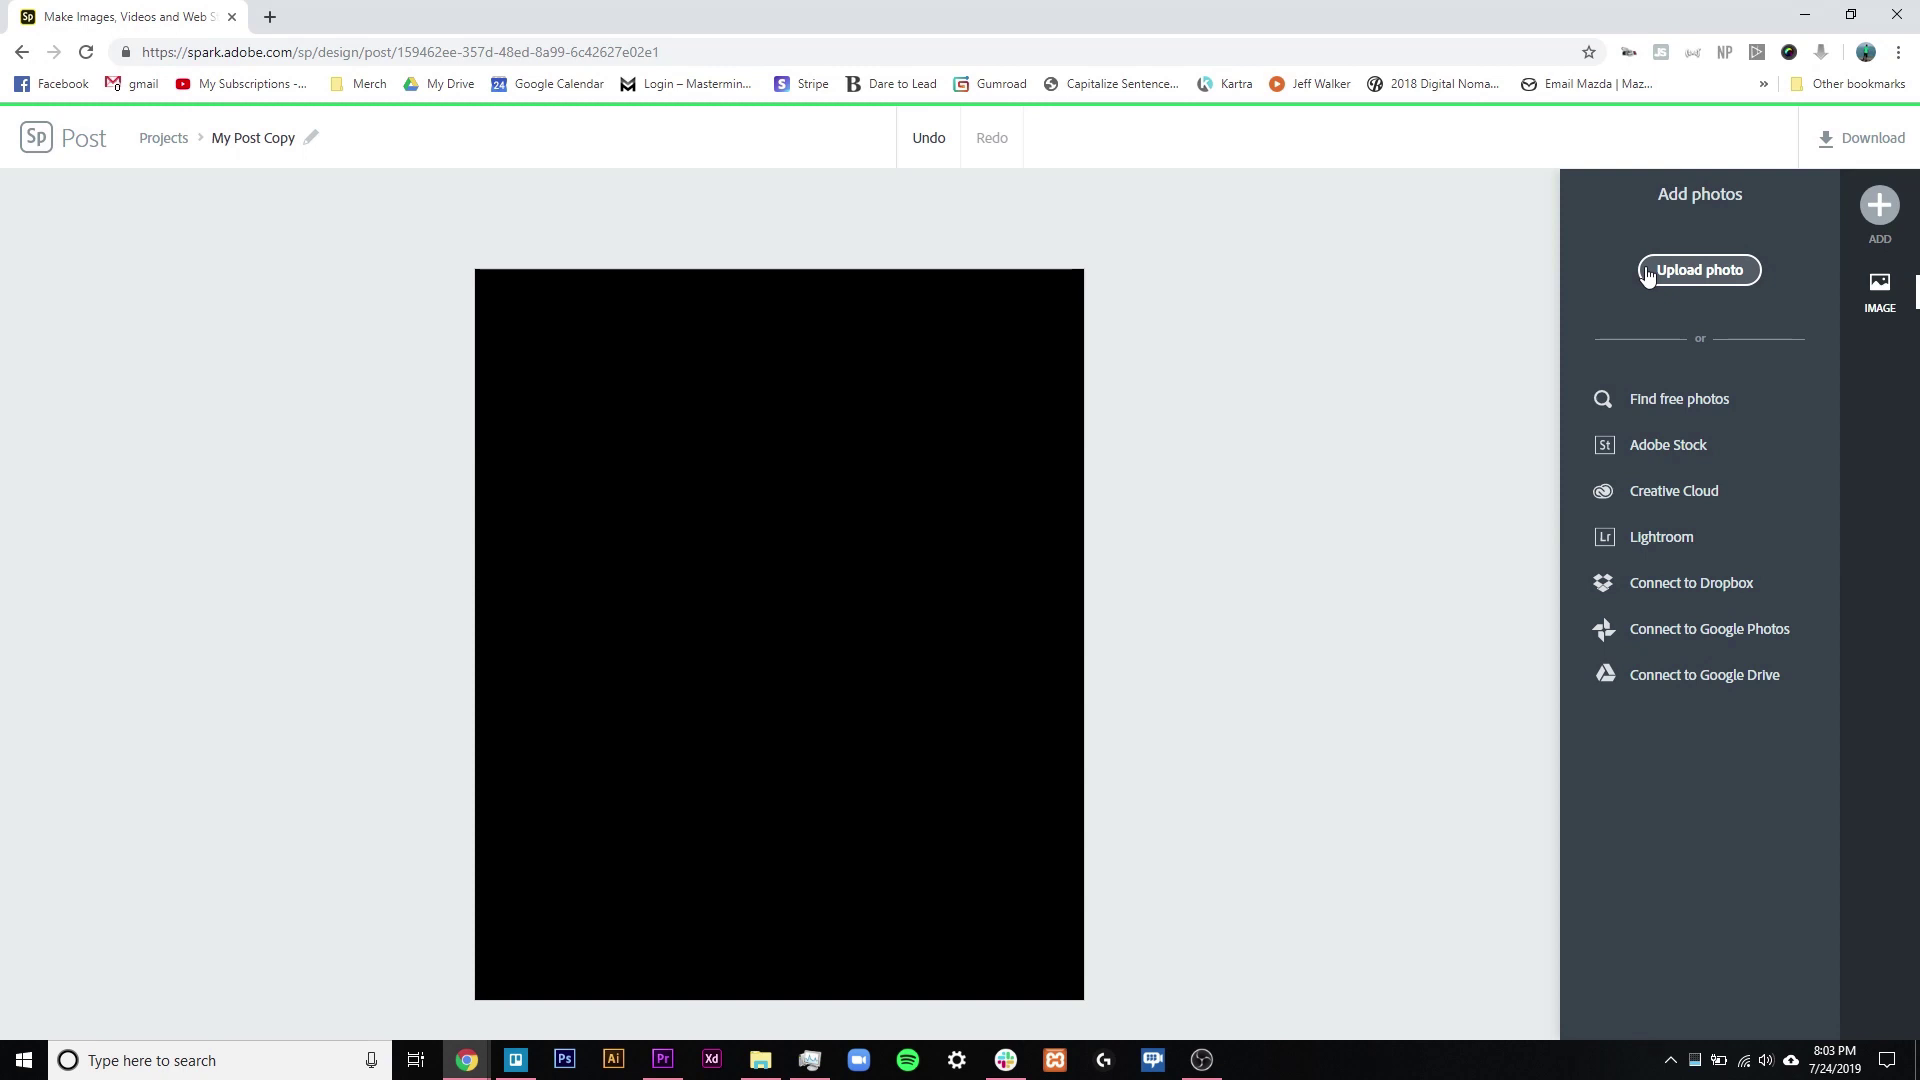
# - Start uploading a photo through the Image panel's Upload photo option
pyautogui.click(1648, 274)
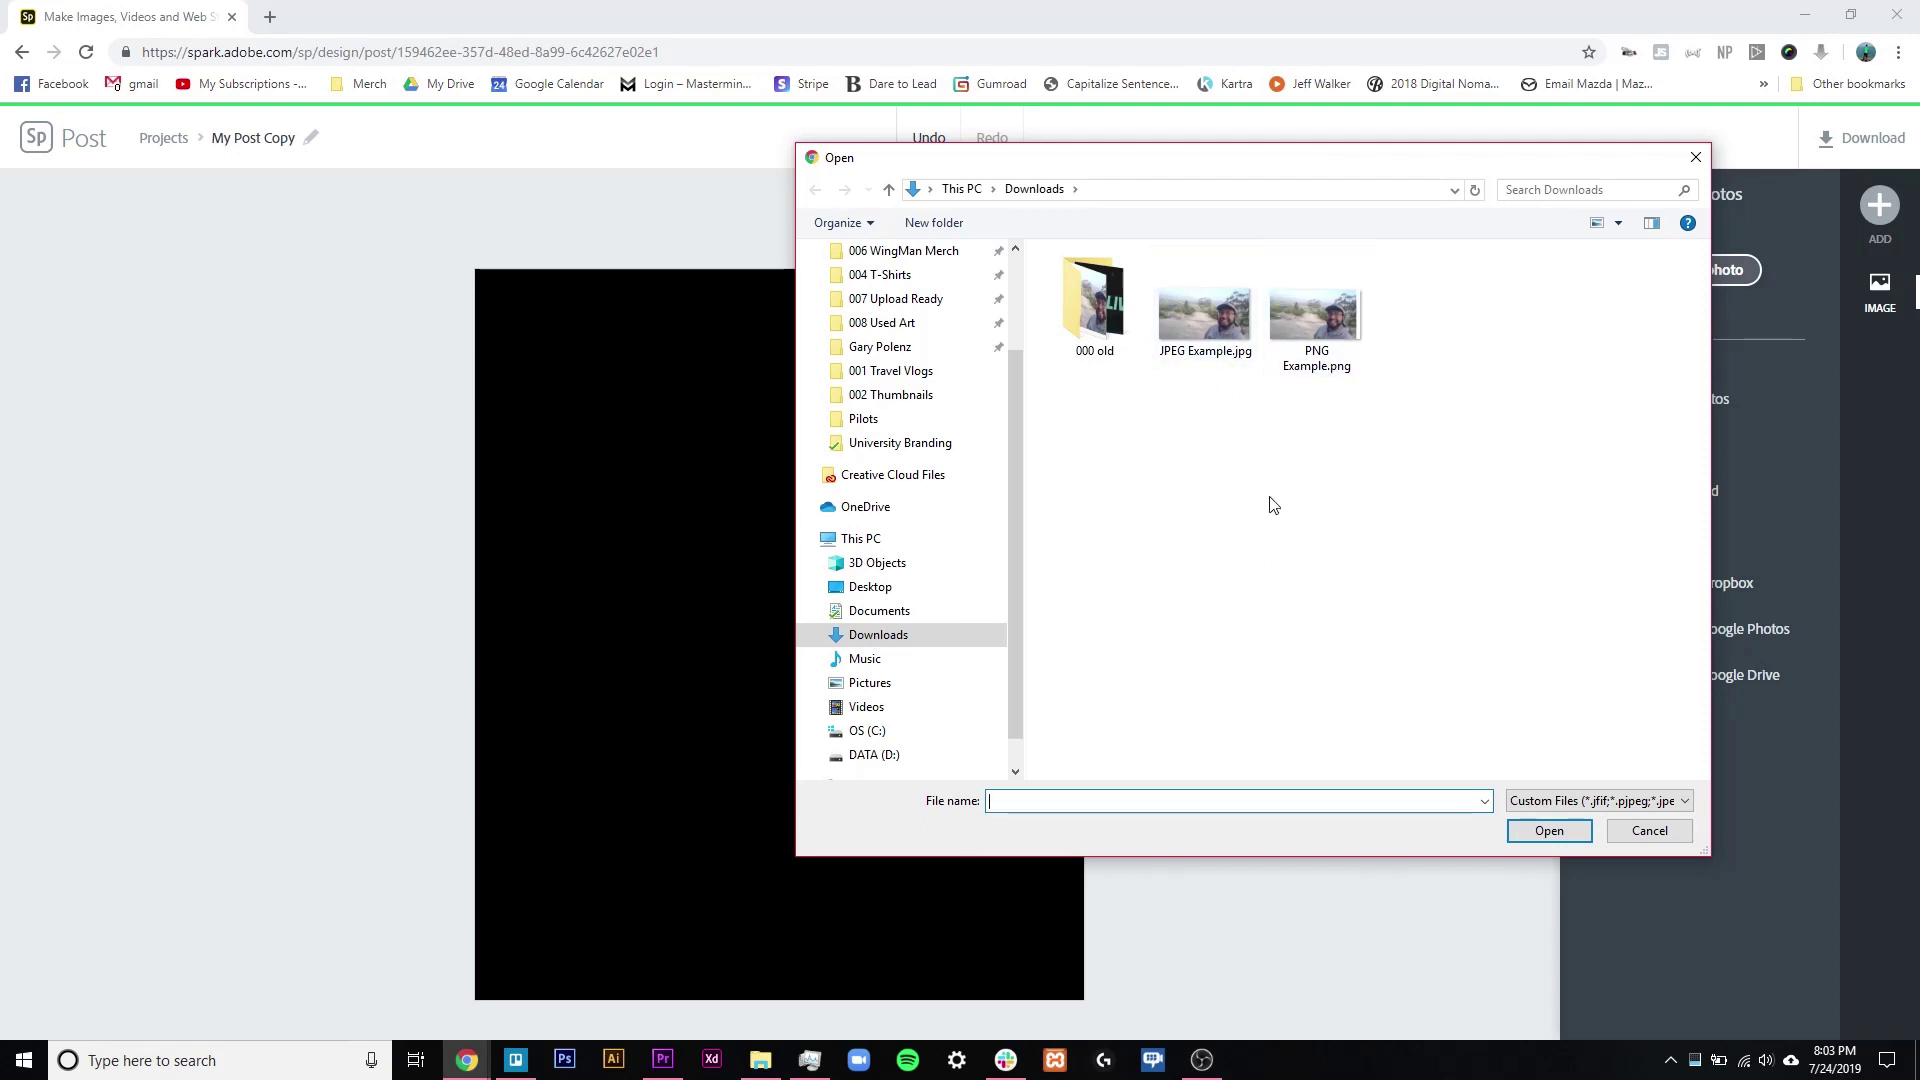
# - Upload JPEG Example.jpg from Downloads and shift it so the face sits at the right edge
pyautogui.click(1228, 336)
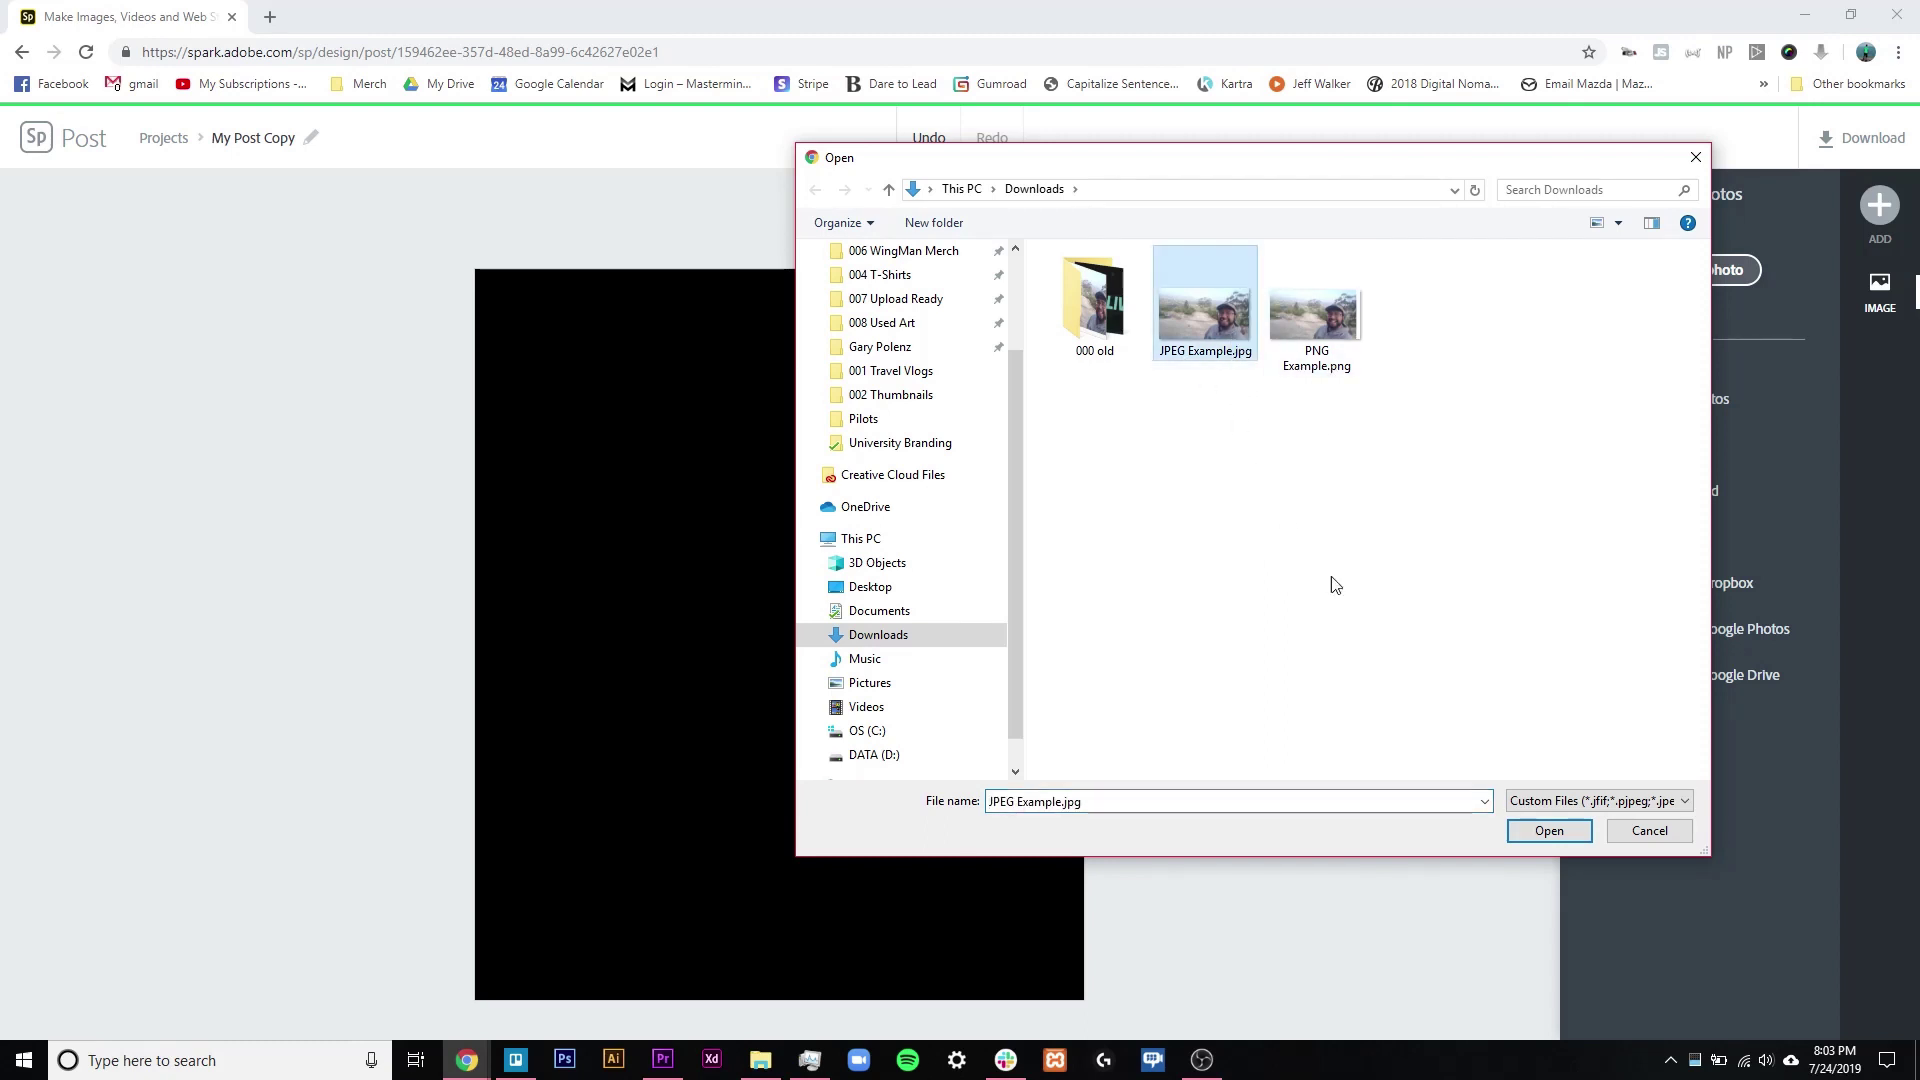
pyautogui.click(1549, 831)
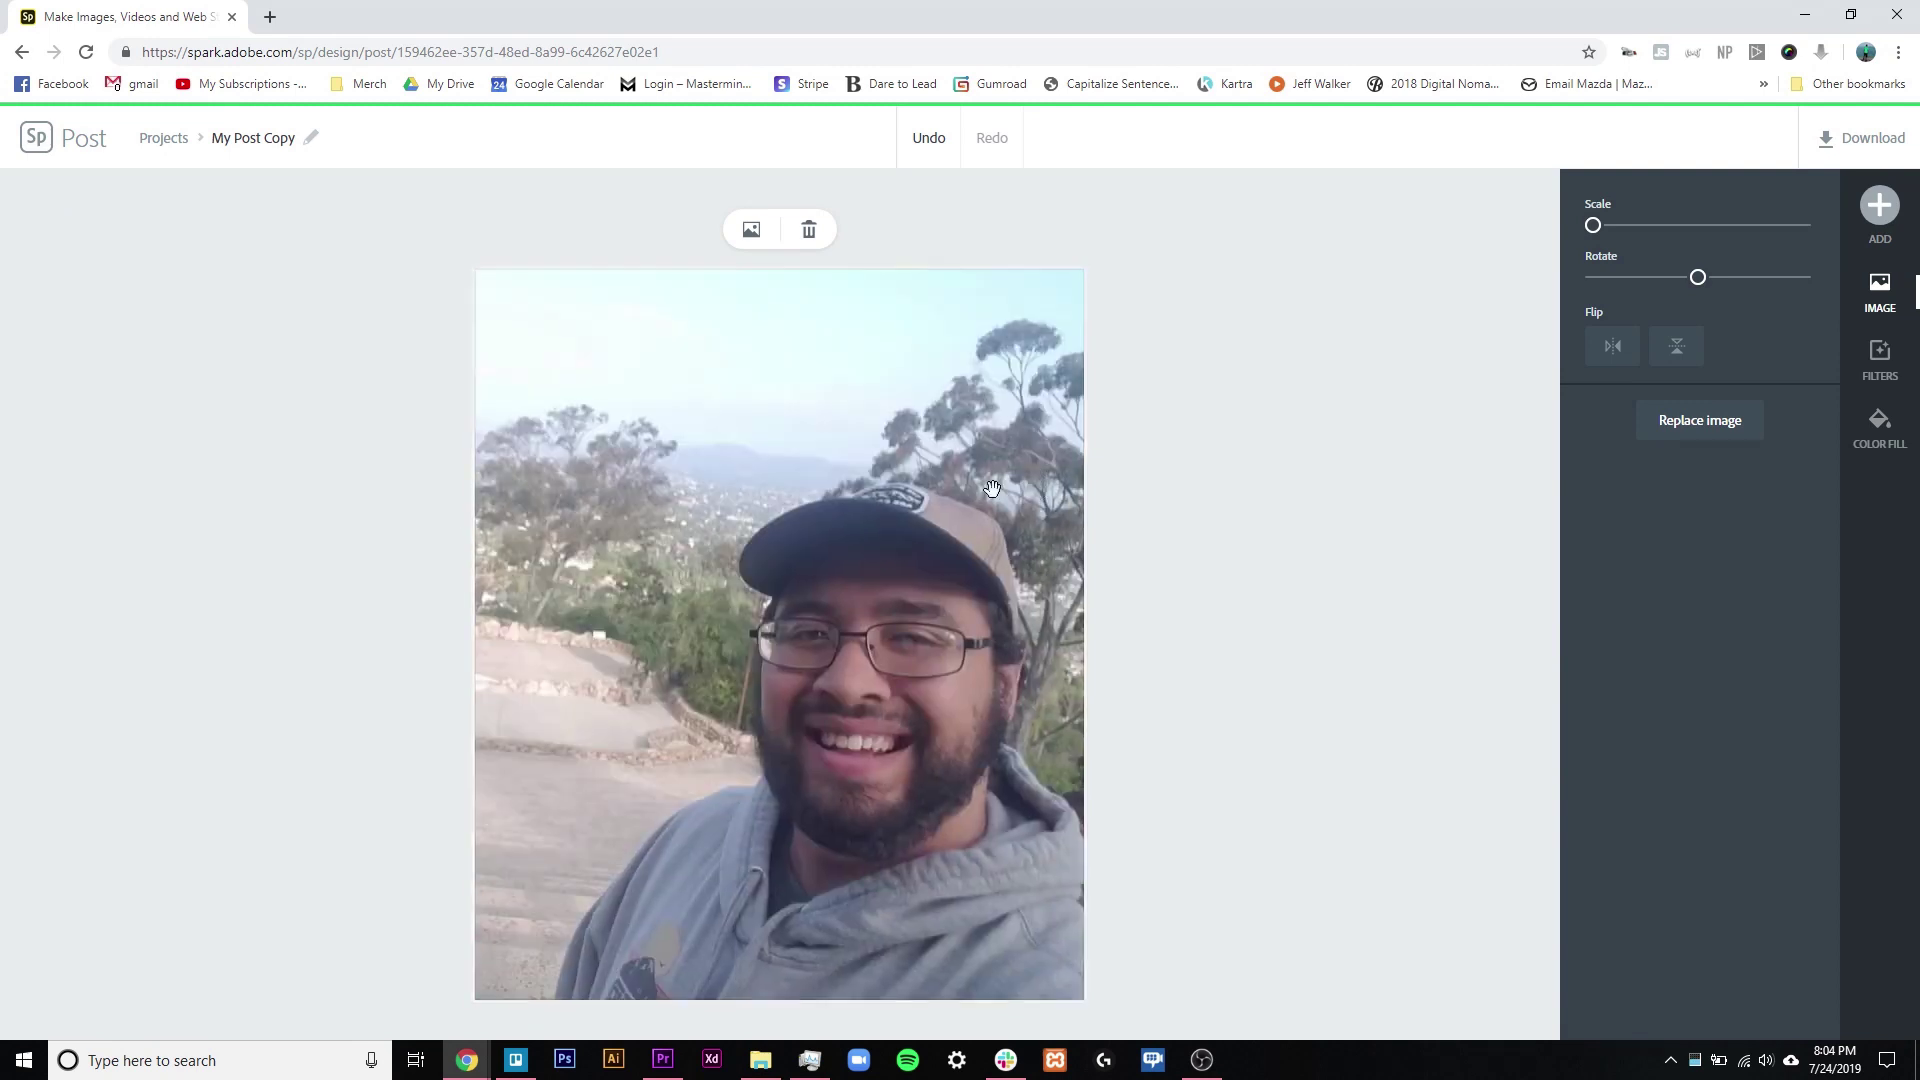
pyautogui.moveTo(516, 514); pyautogui.dragTo(420, 505)
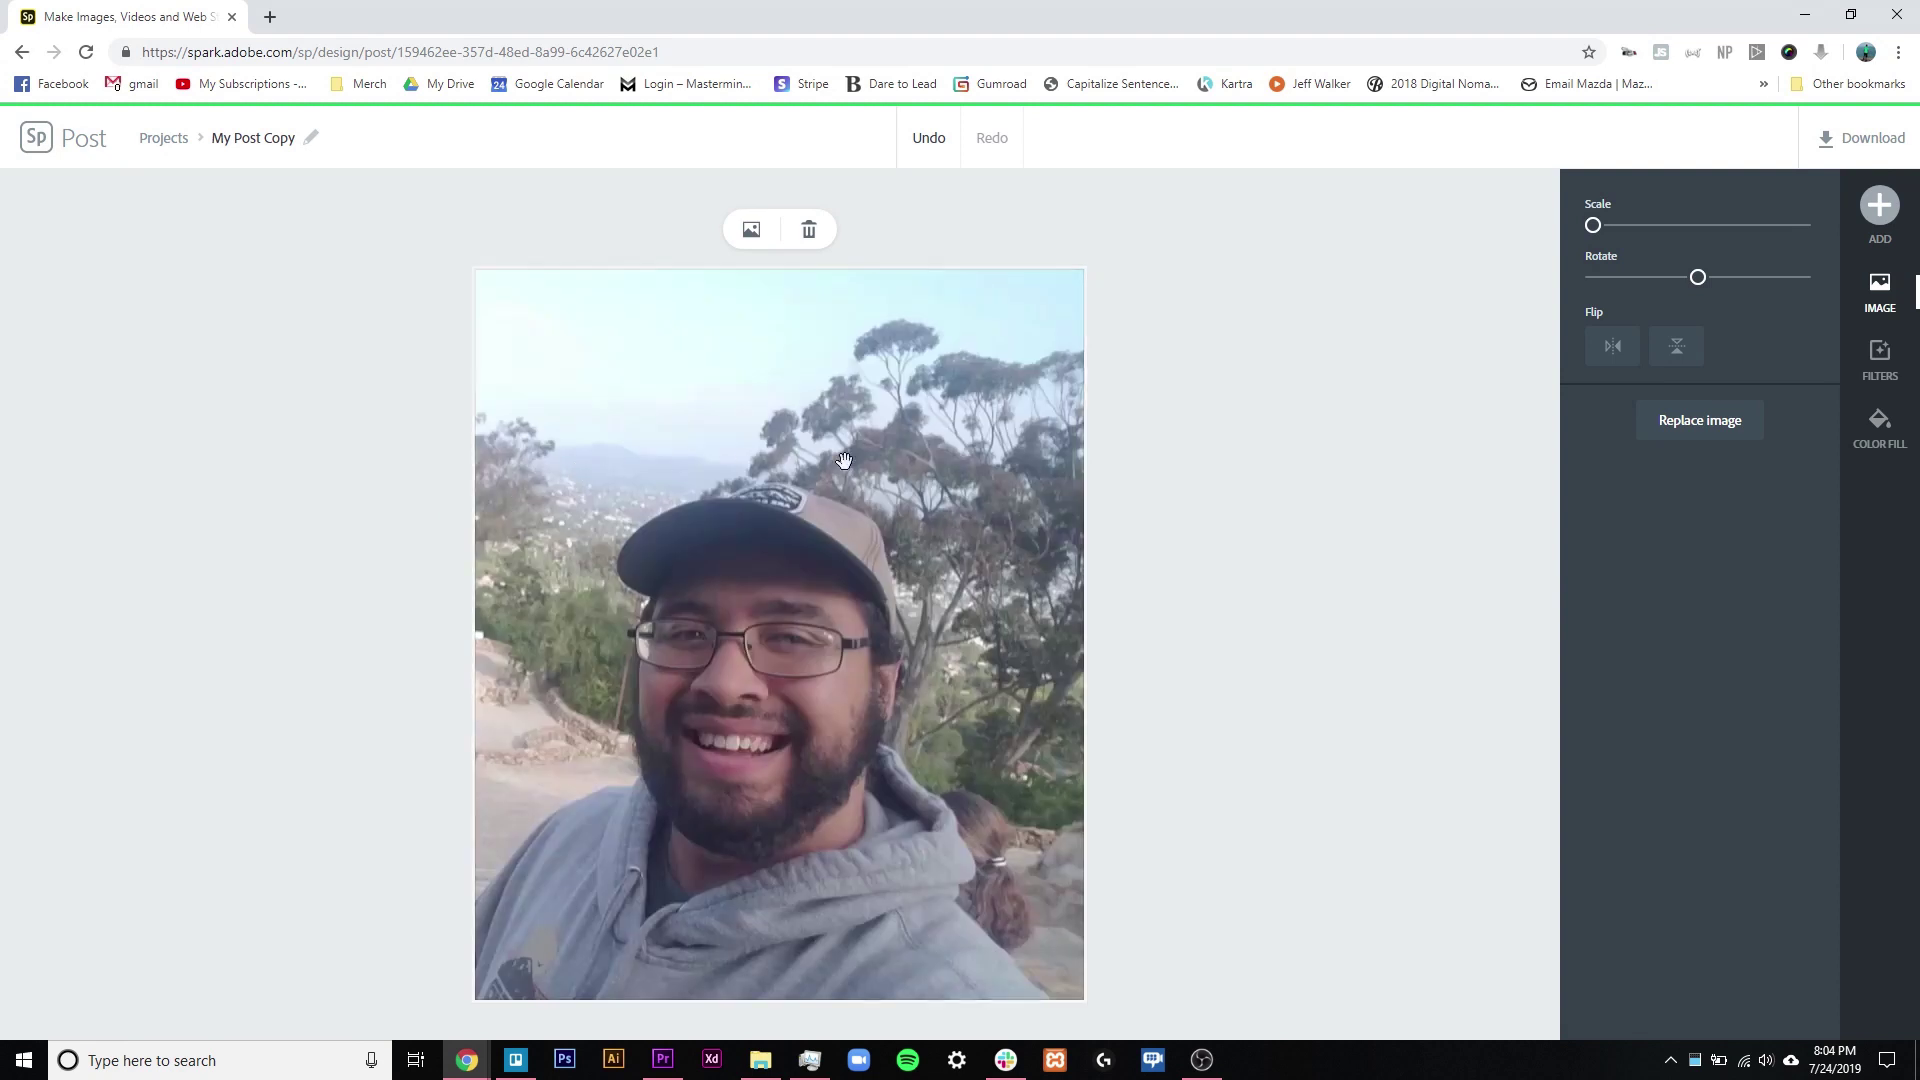
pyautogui.moveTo(612, 465); pyautogui.dragTo(939, 483)
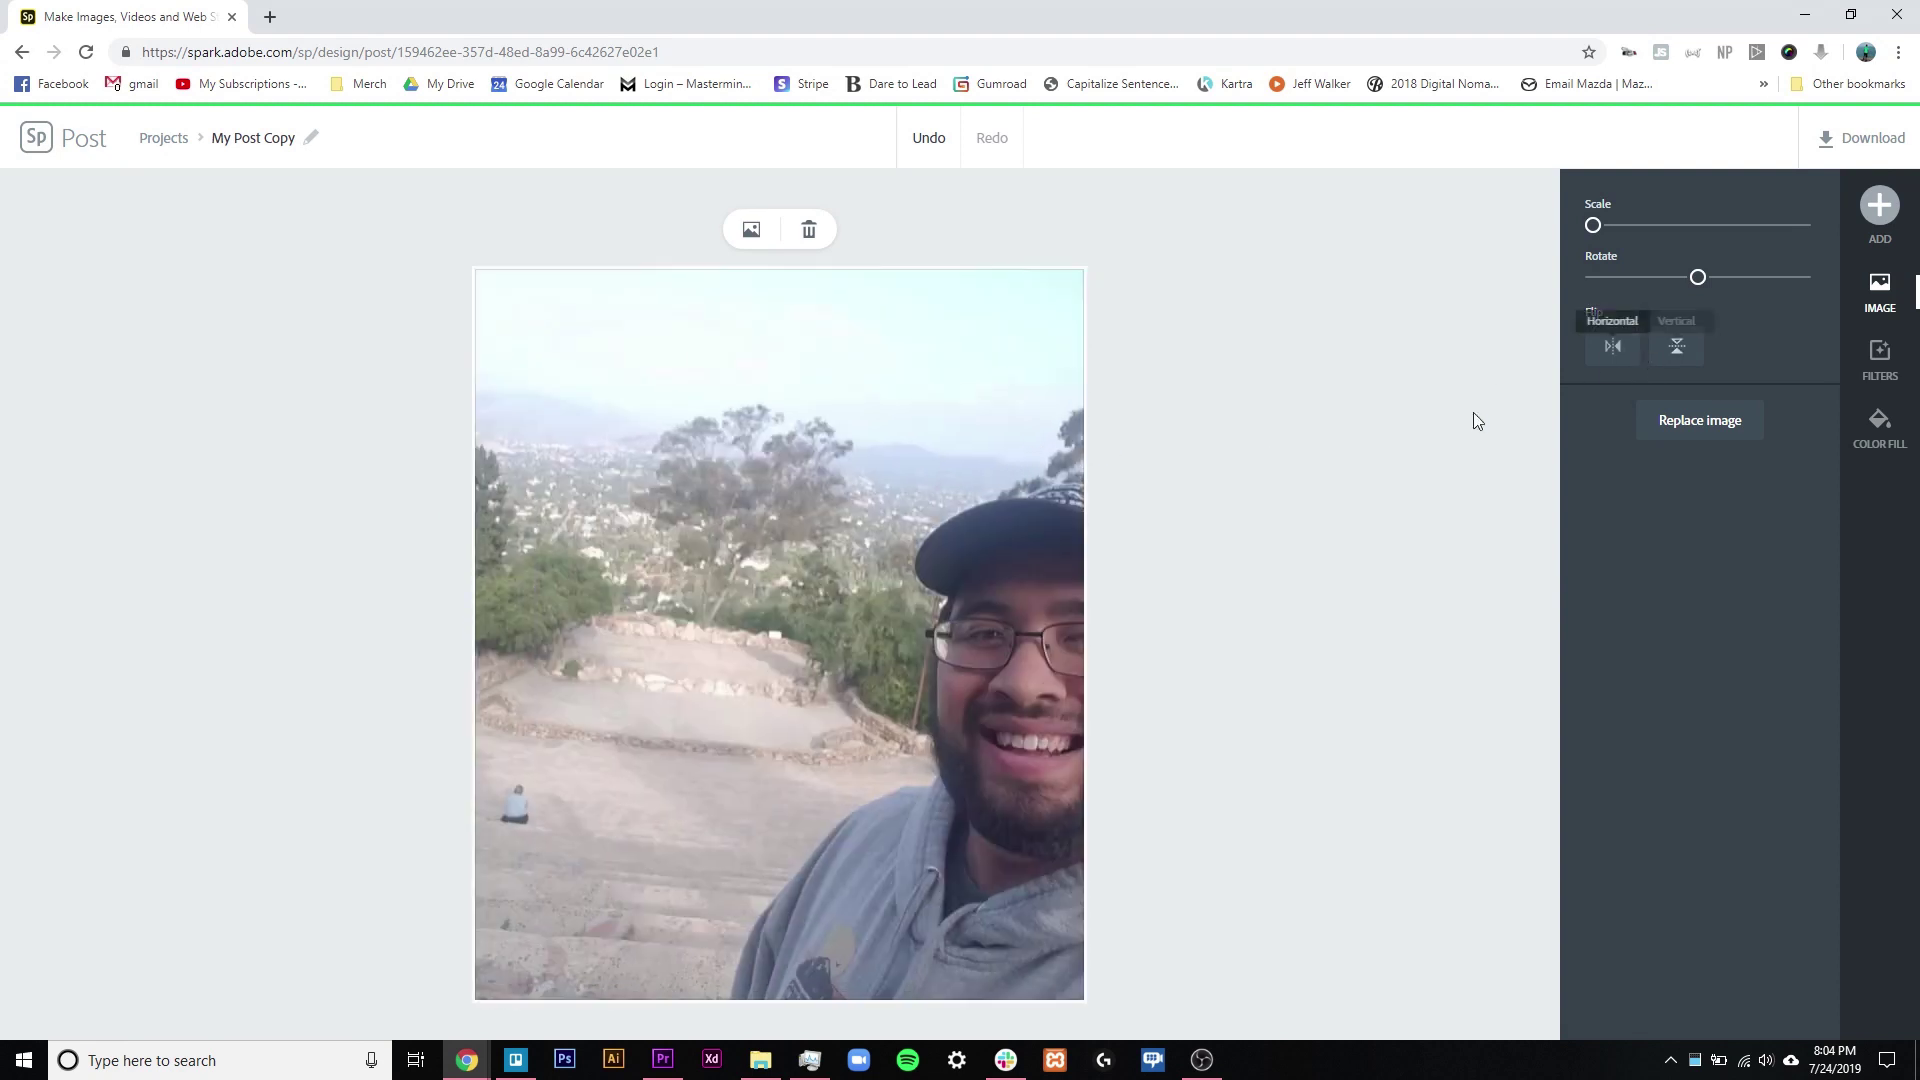
pyautogui.click(1193, 496)
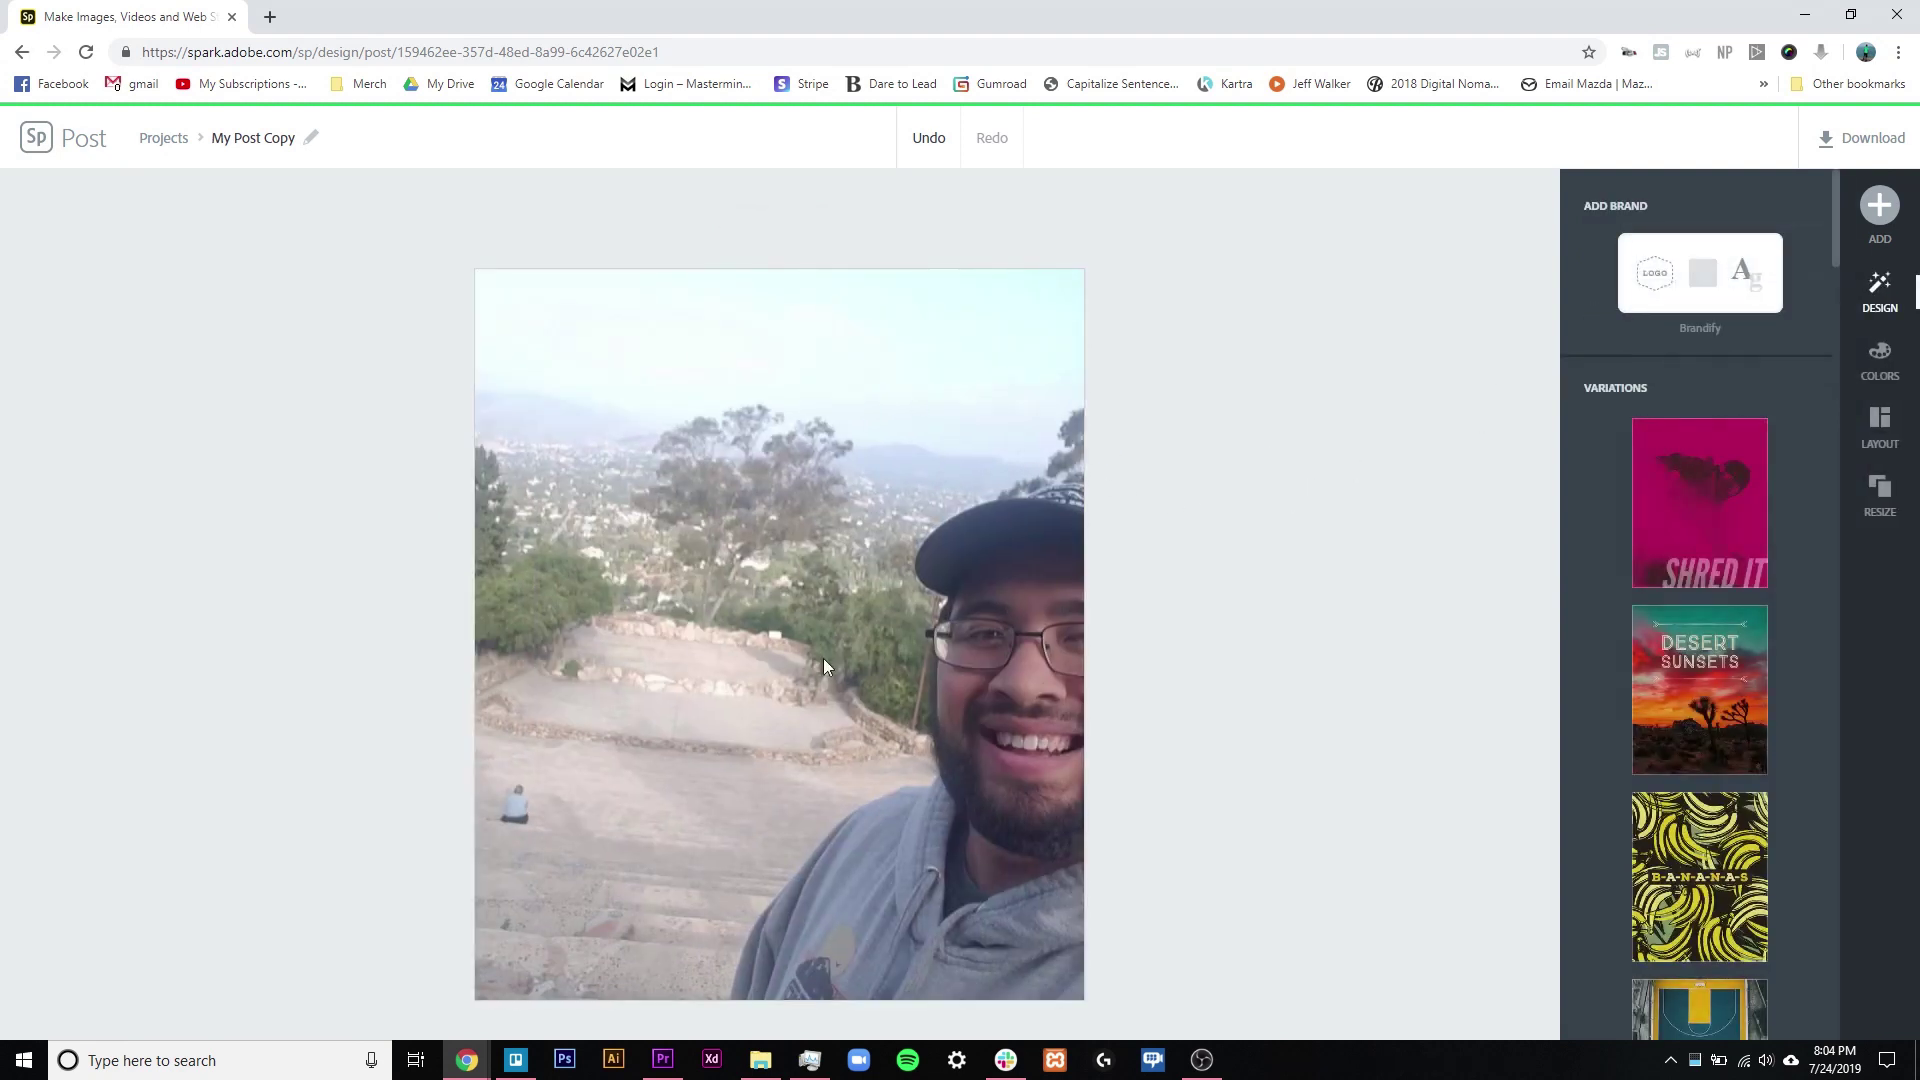
# - Apply a six-cell grid layout to the canvas
pyautogui.click(1880, 421)
pyautogui.scroll(-5, 1755, 640)
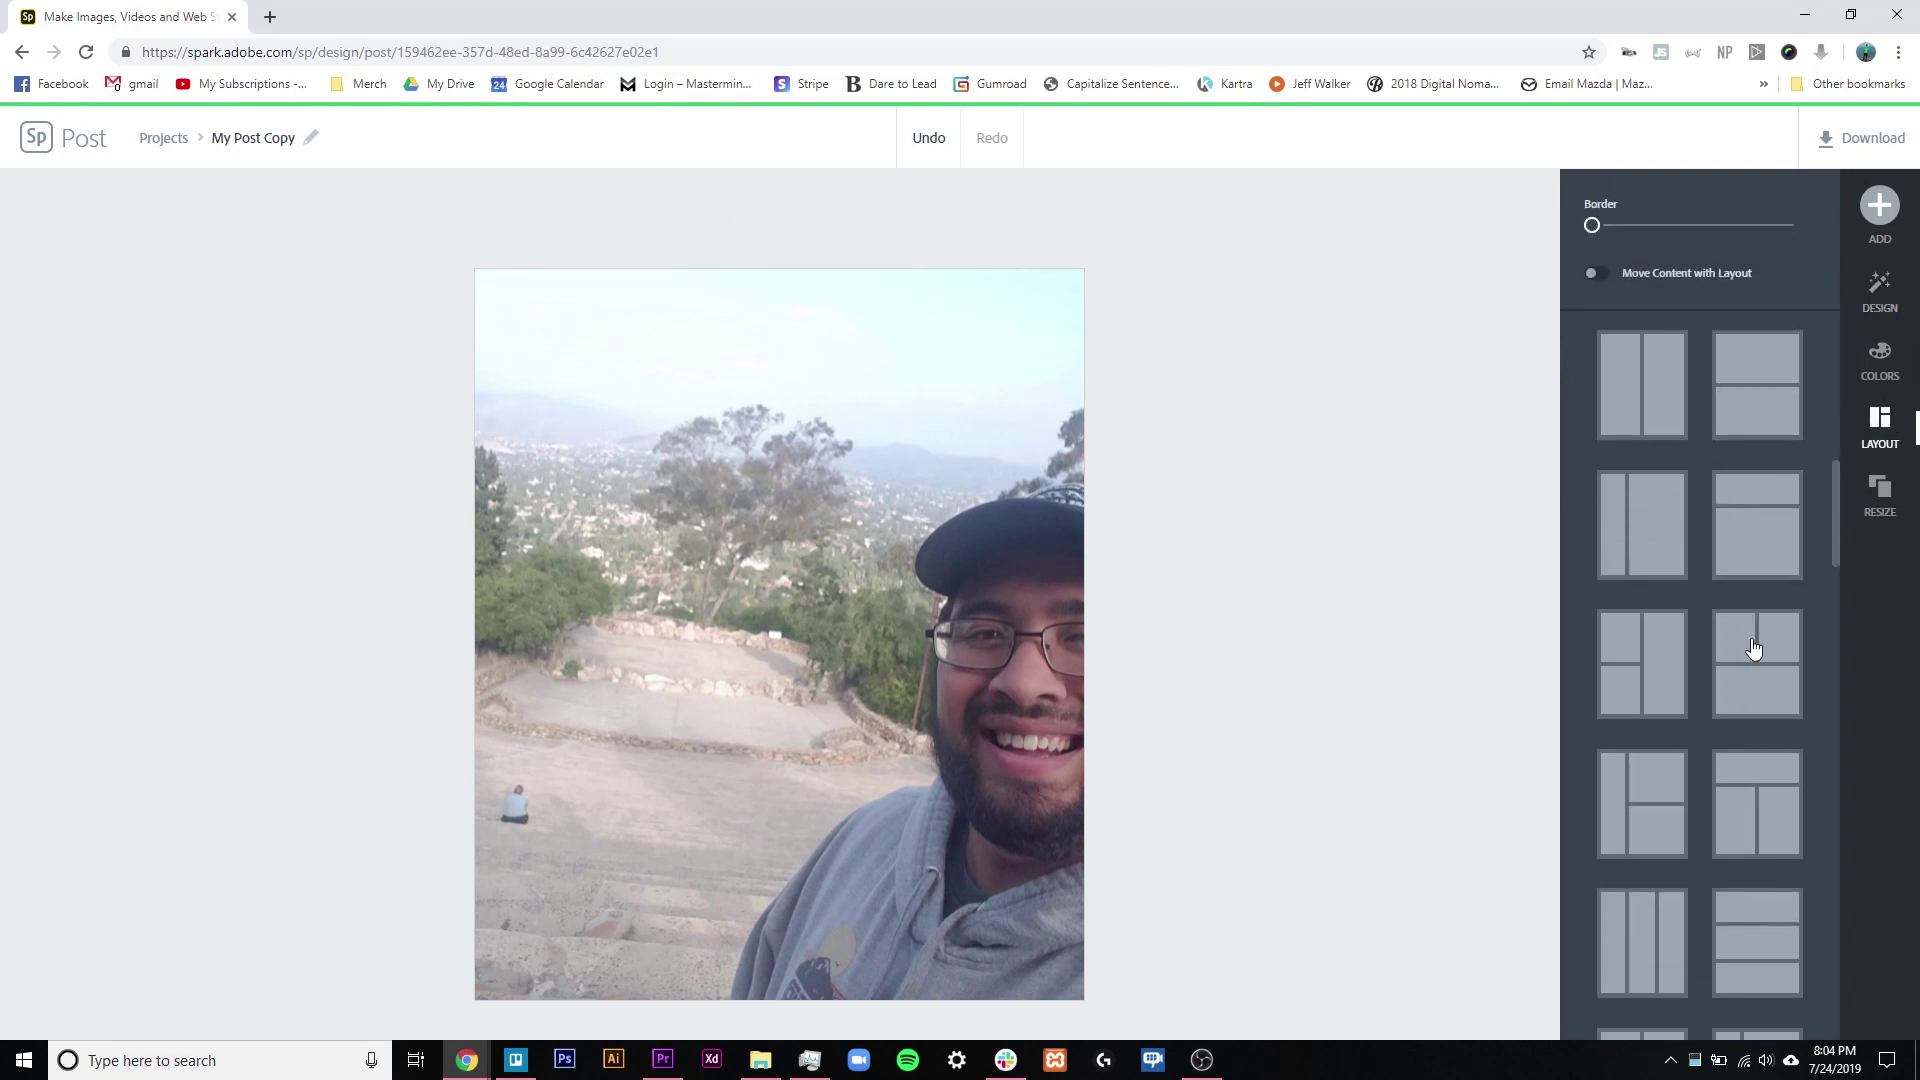
pyautogui.scroll(-10, 1727, 690)
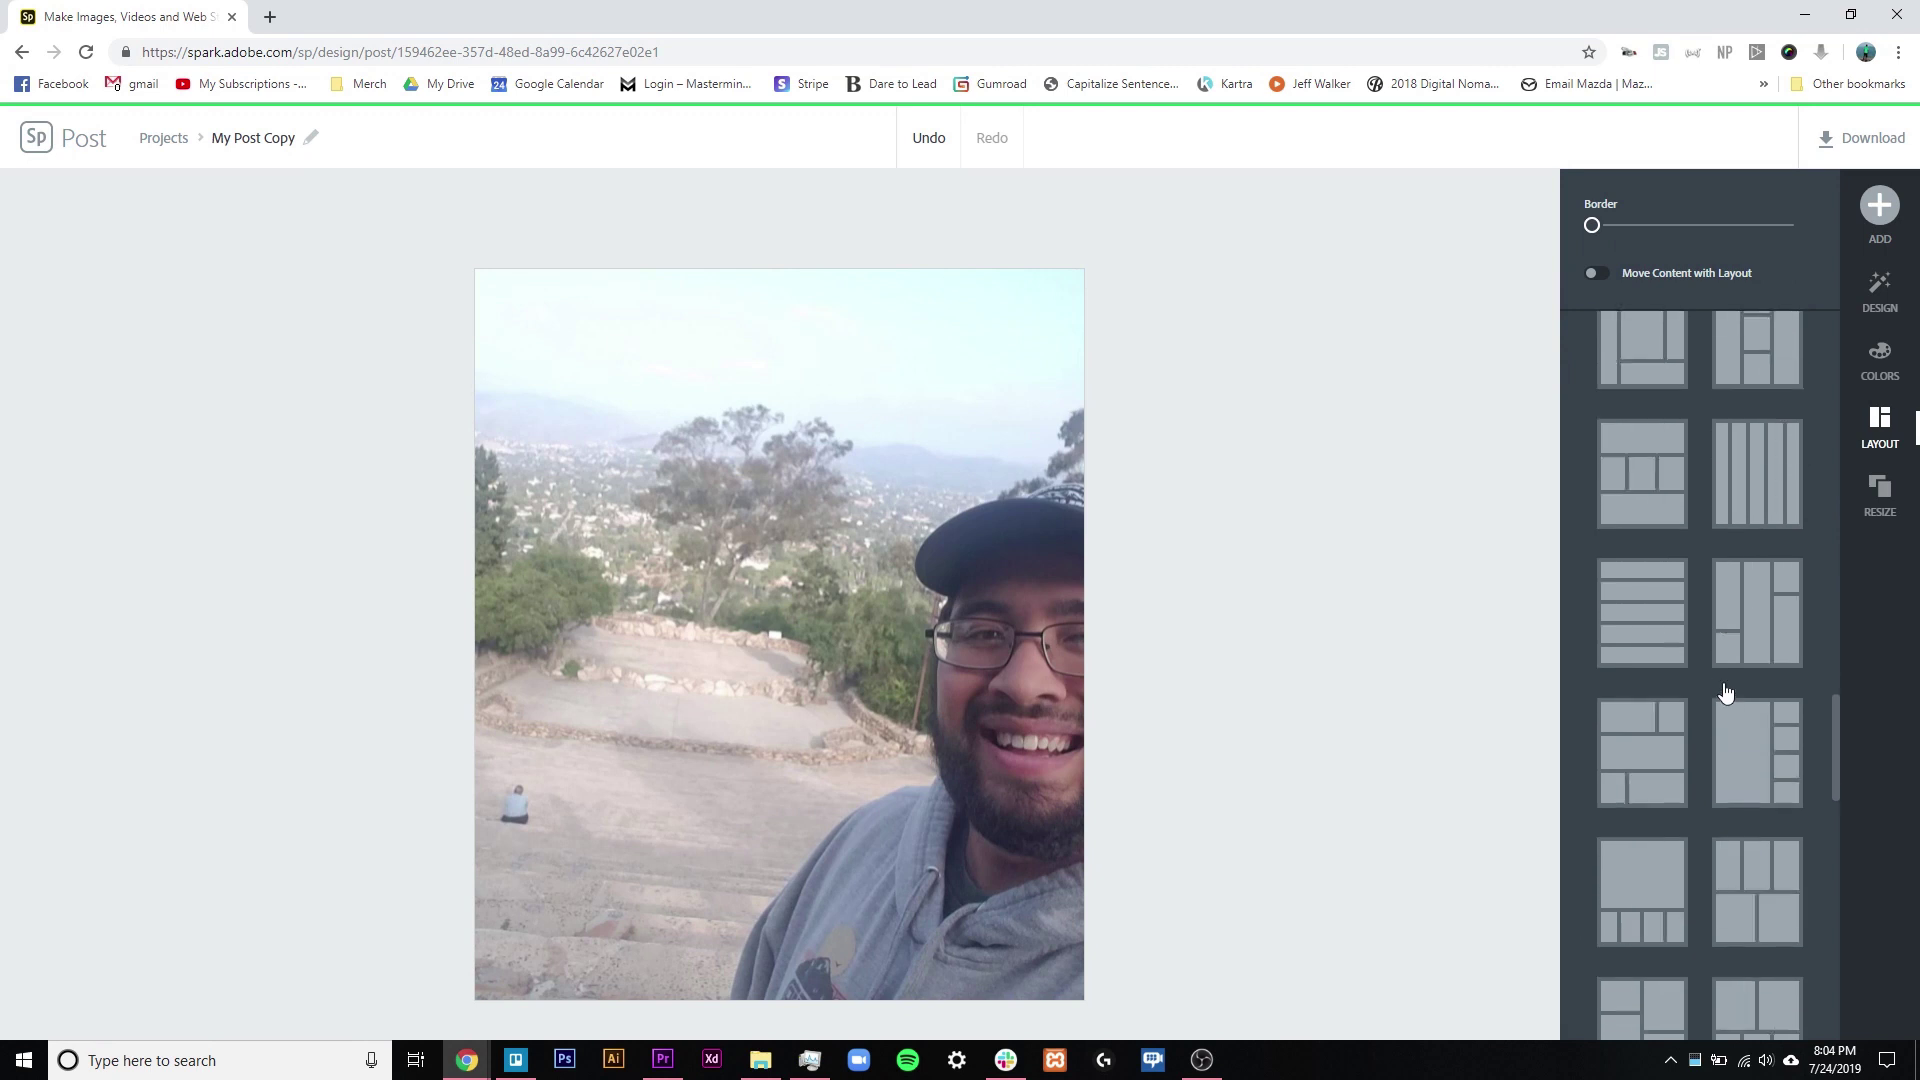
pyautogui.click(1731, 604)
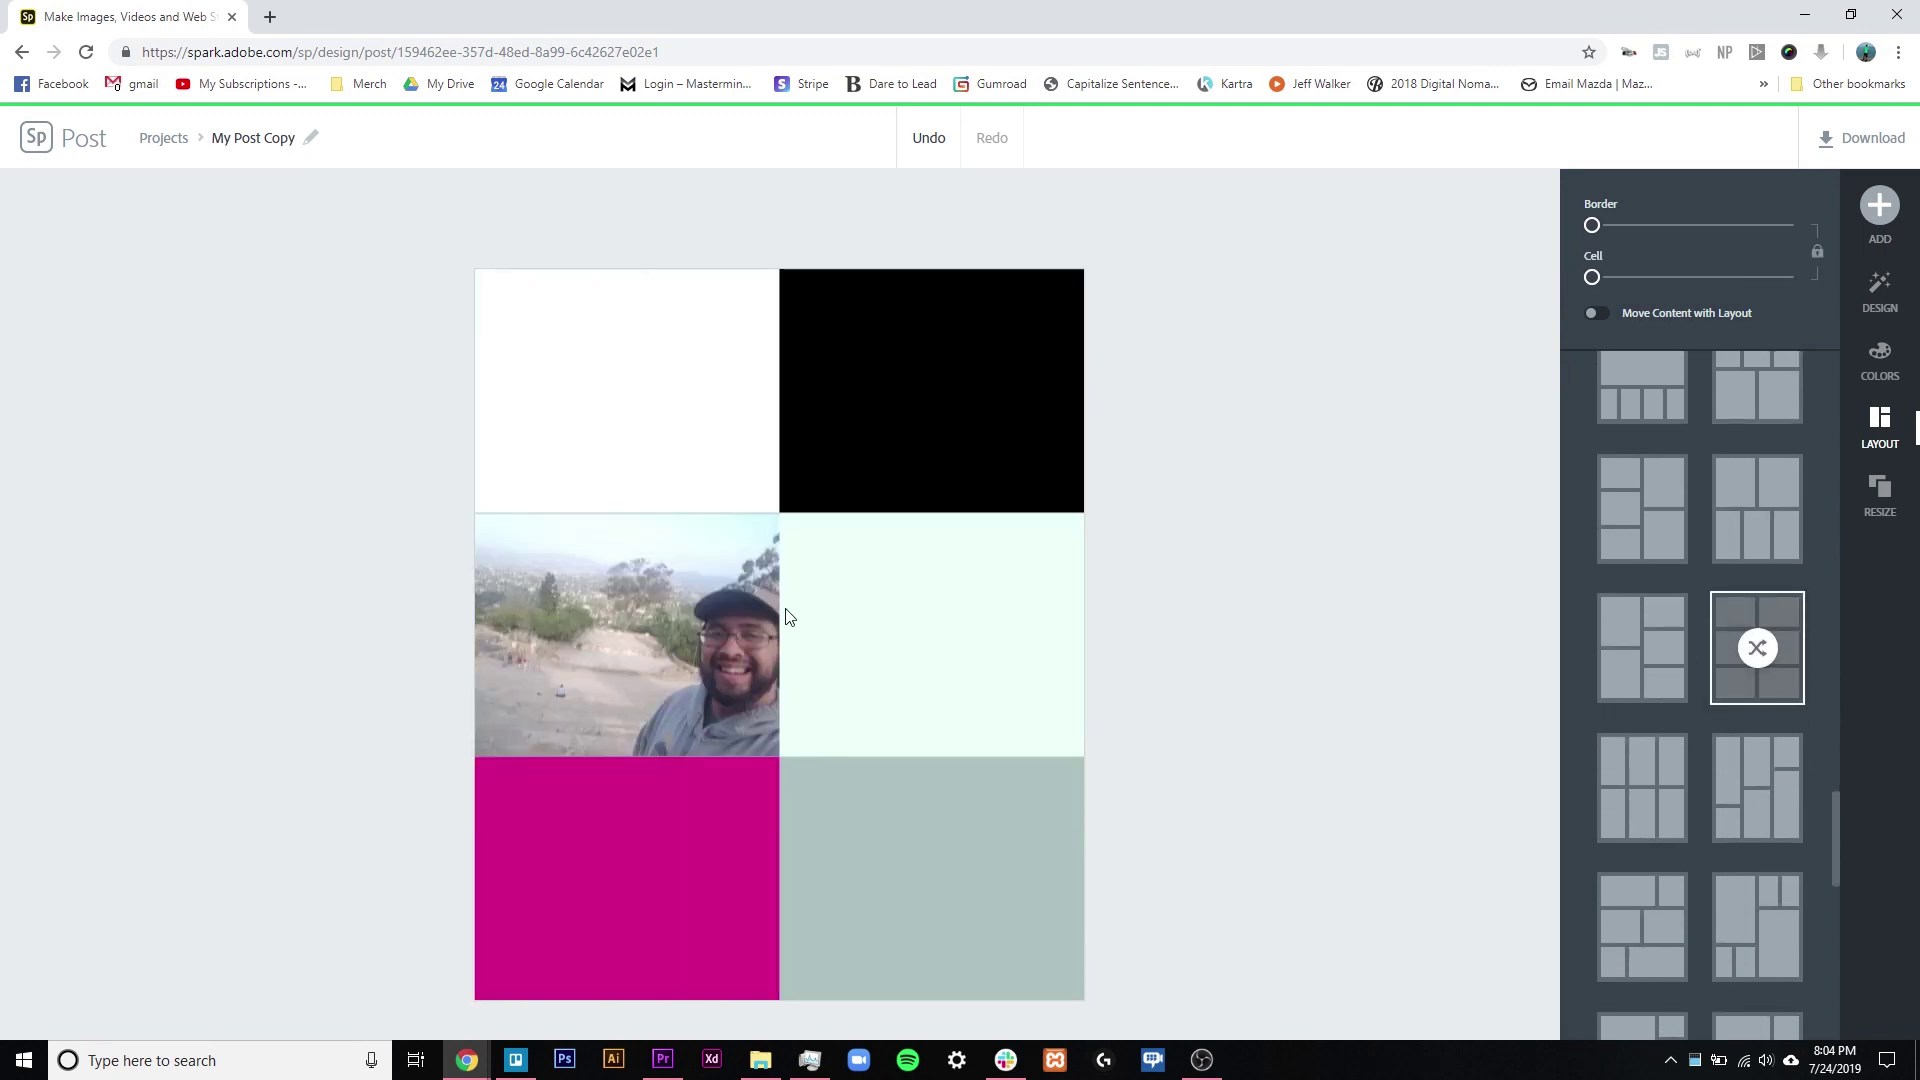
# - Adjust the grid dividers to enlarge the middle-left photo cell and pan the photo inside it
pyautogui.click(840, 609)
pyautogui.moveTo(780, 632); pyautogui.dragTo(856, 640)
pyautogui.click(760, 545)
pyautogui.moveTo(673, 514); pyautogui.dragTo(695, 388)
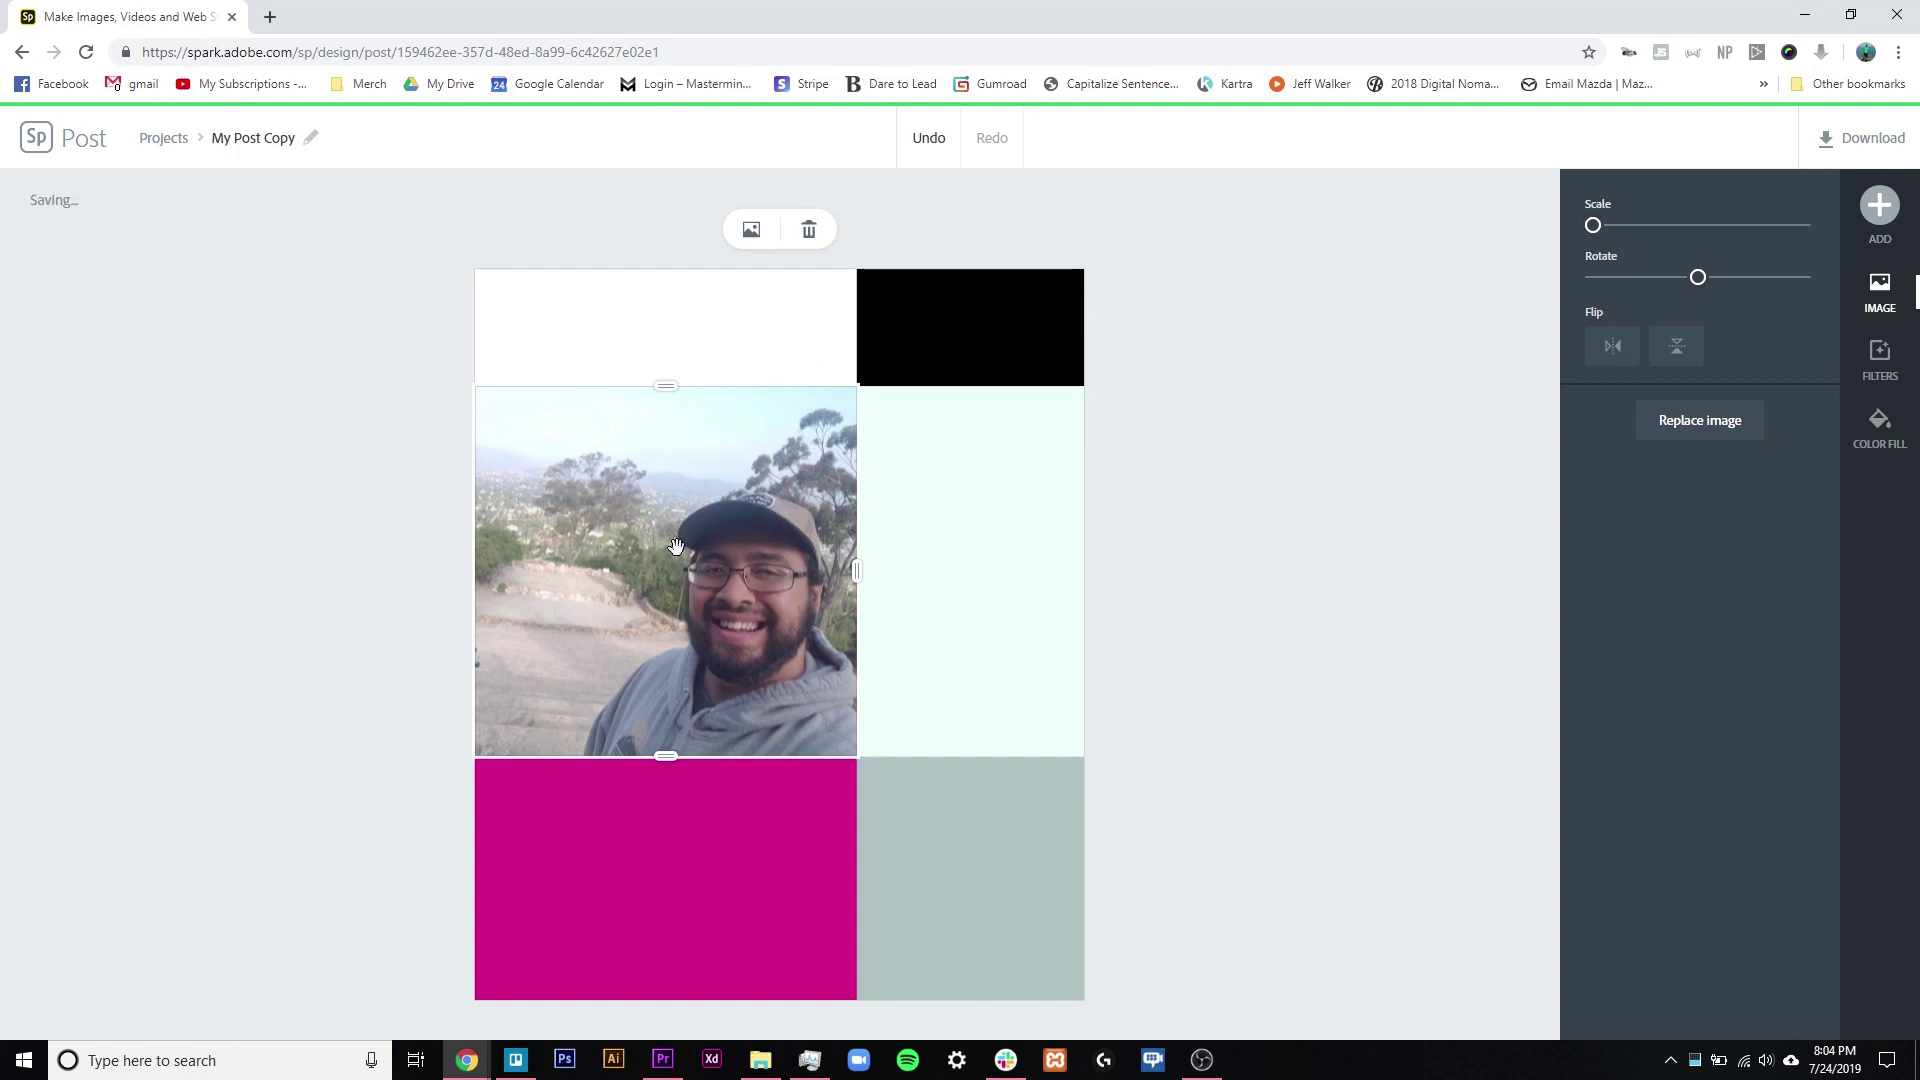
pyautogui.moveTo(676, 547); pyautogui.dragTo(712, 592)
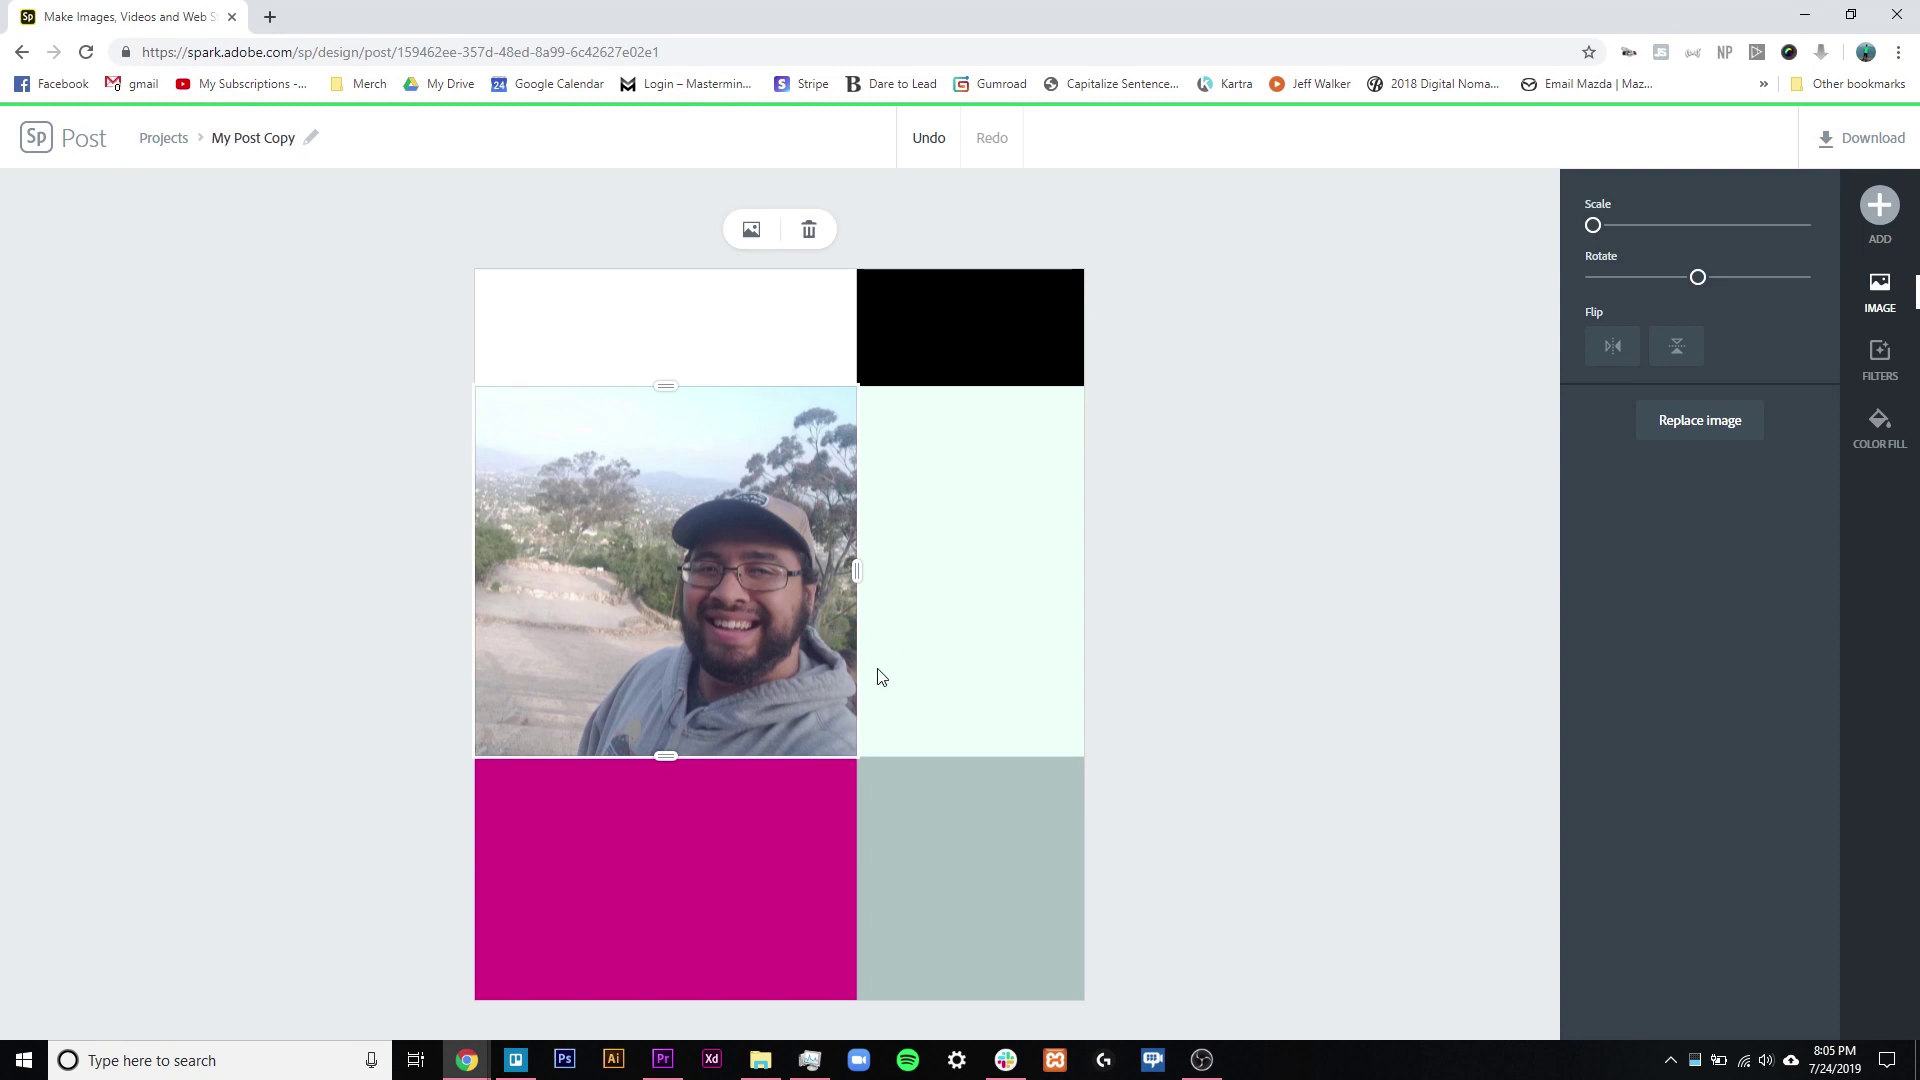
pyautogui.moveTo(860, 573); pyautogui.dragTo(983, 587)
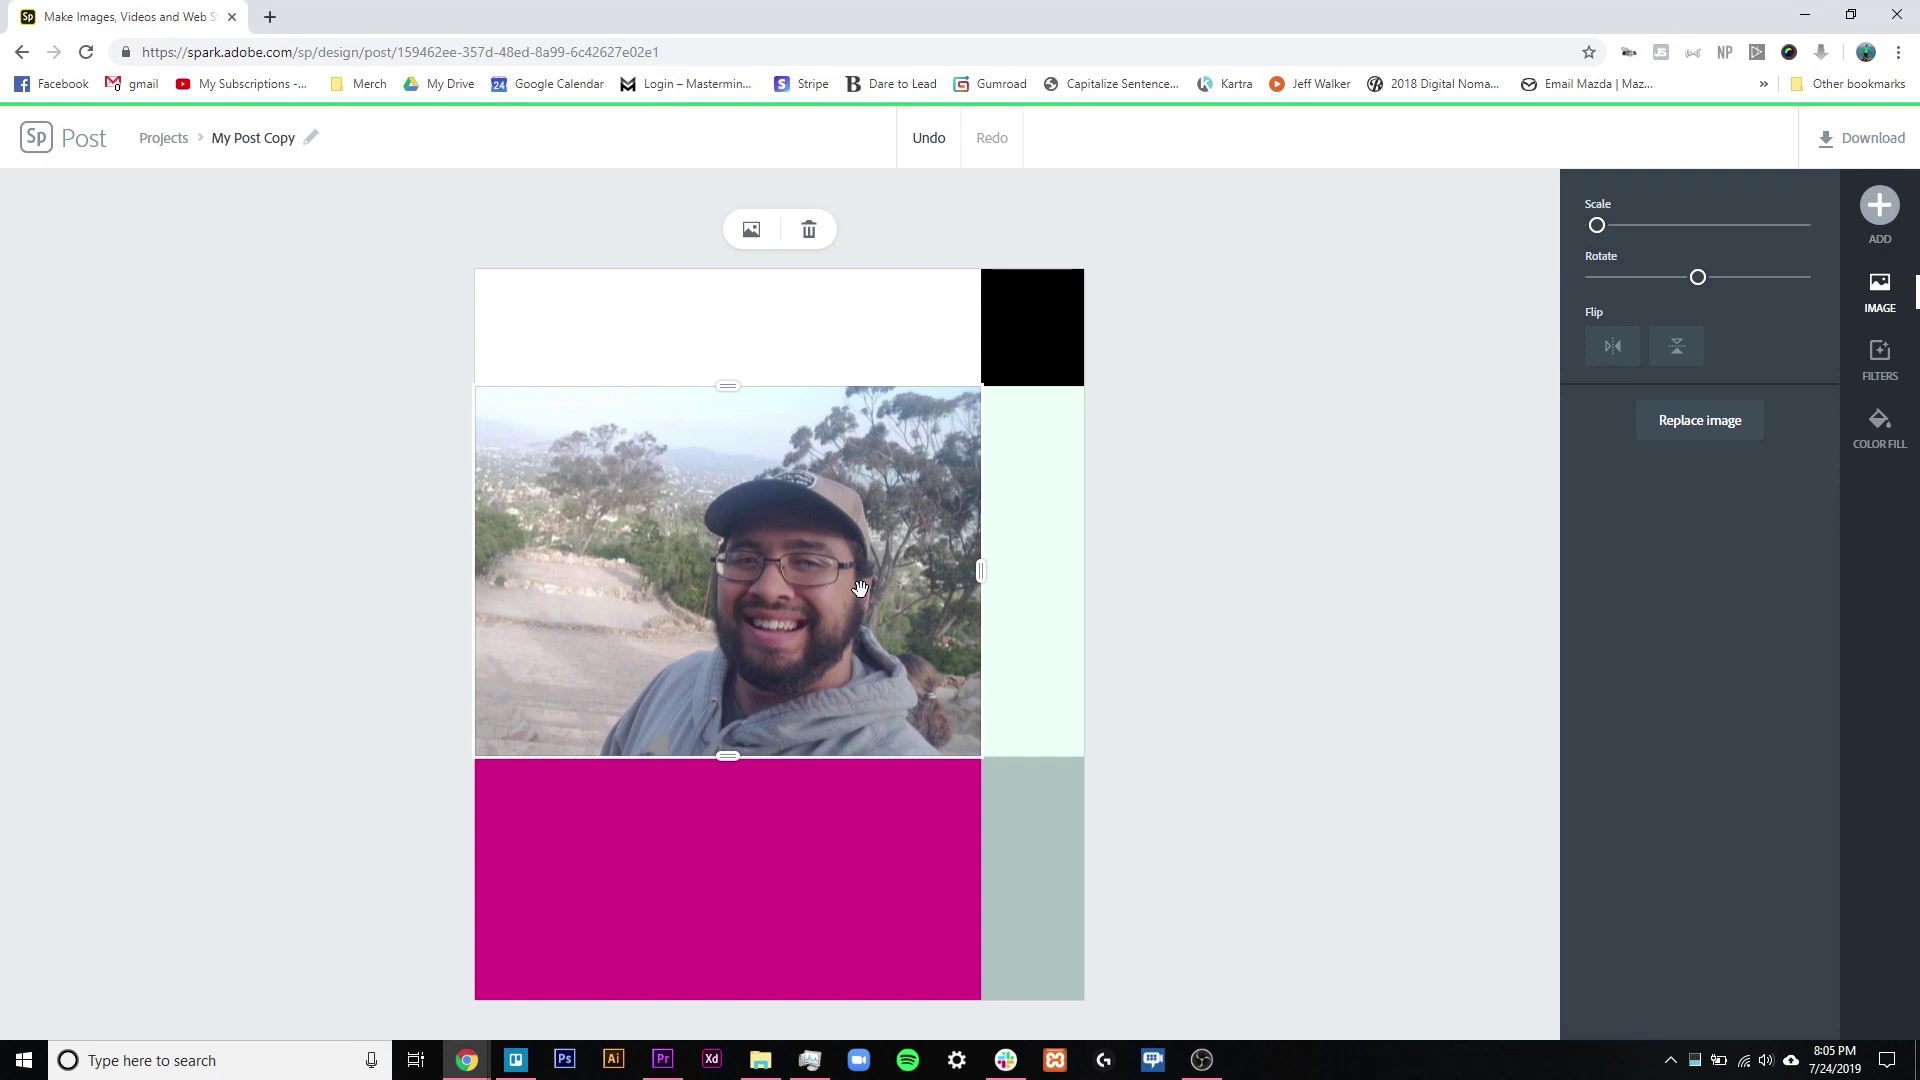
pyautogui.moveTo(980, 578); pyautogui.dragTo(794, 580)
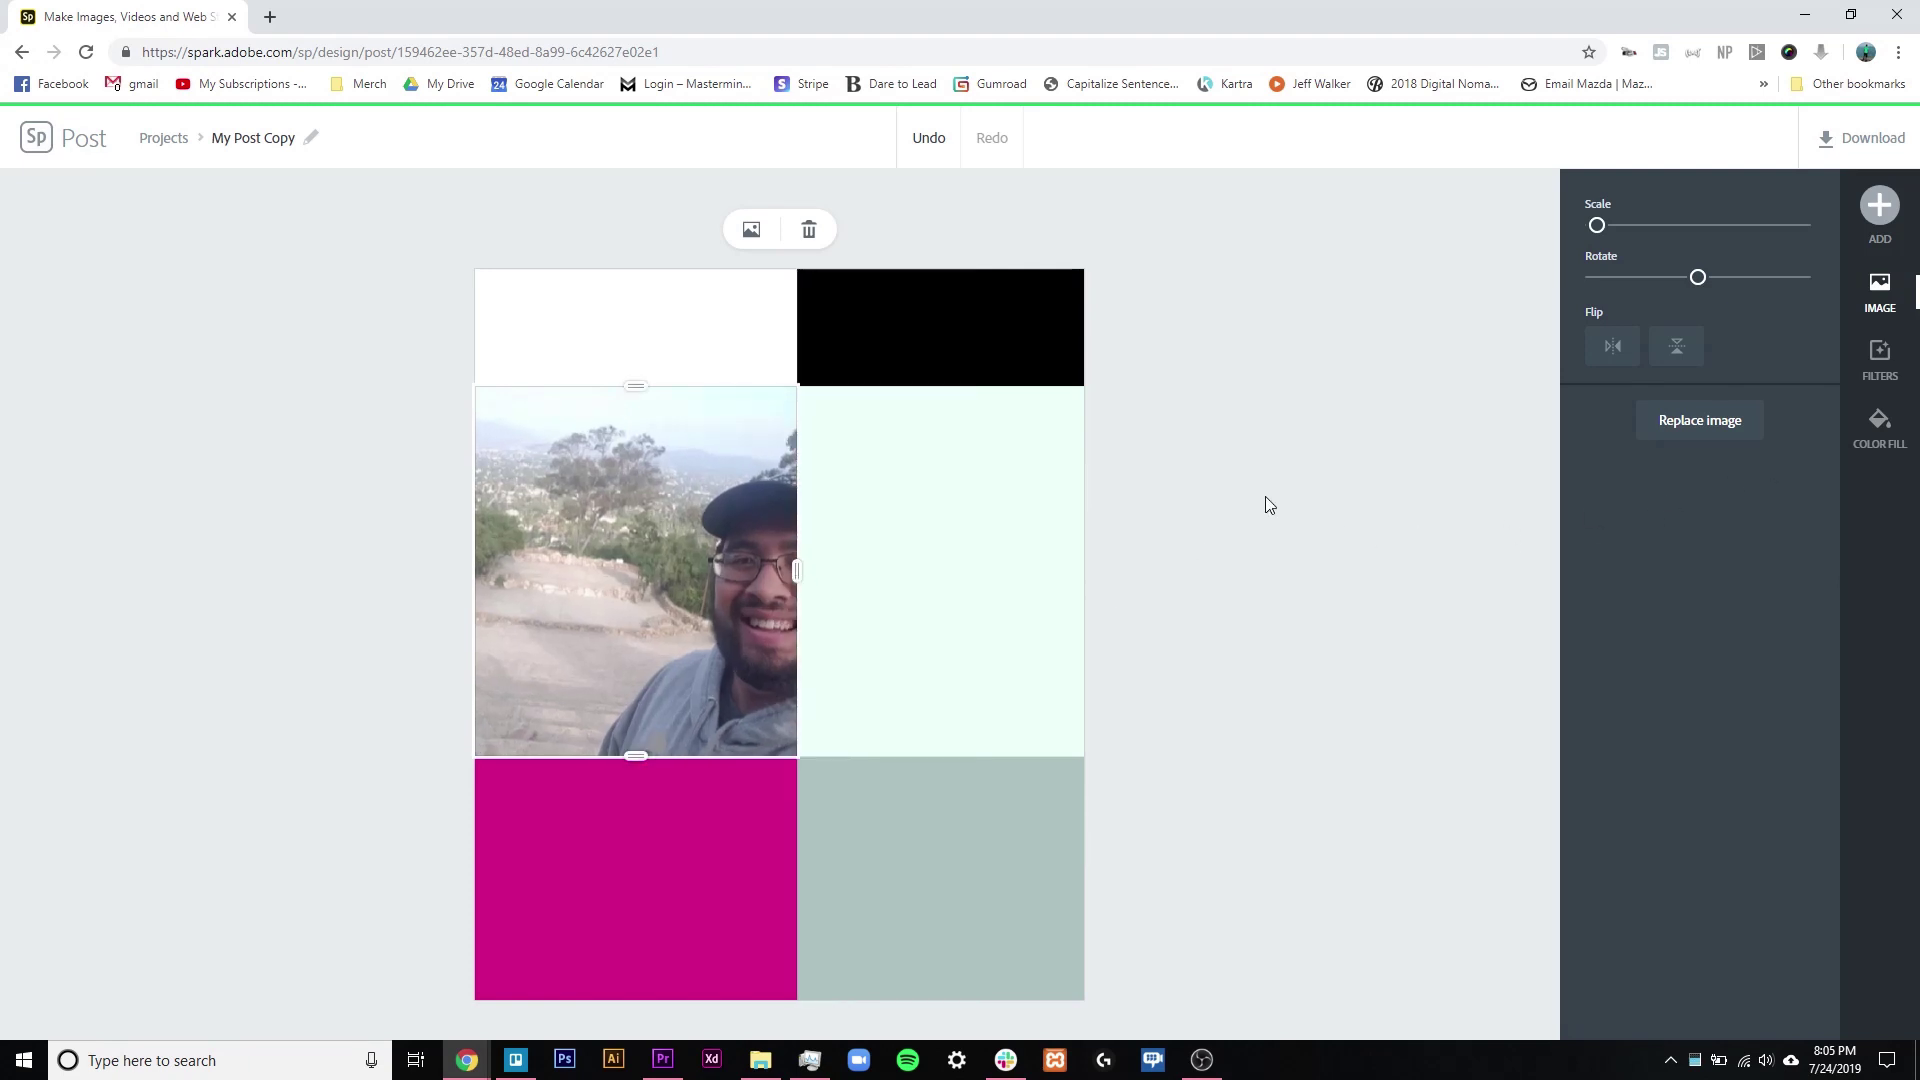
pyautogui.click(1268, 505)
# - Revert to a single full-canvas layout and fill the frame with solid black
pyautogui.scroll(15, 1782, 585)
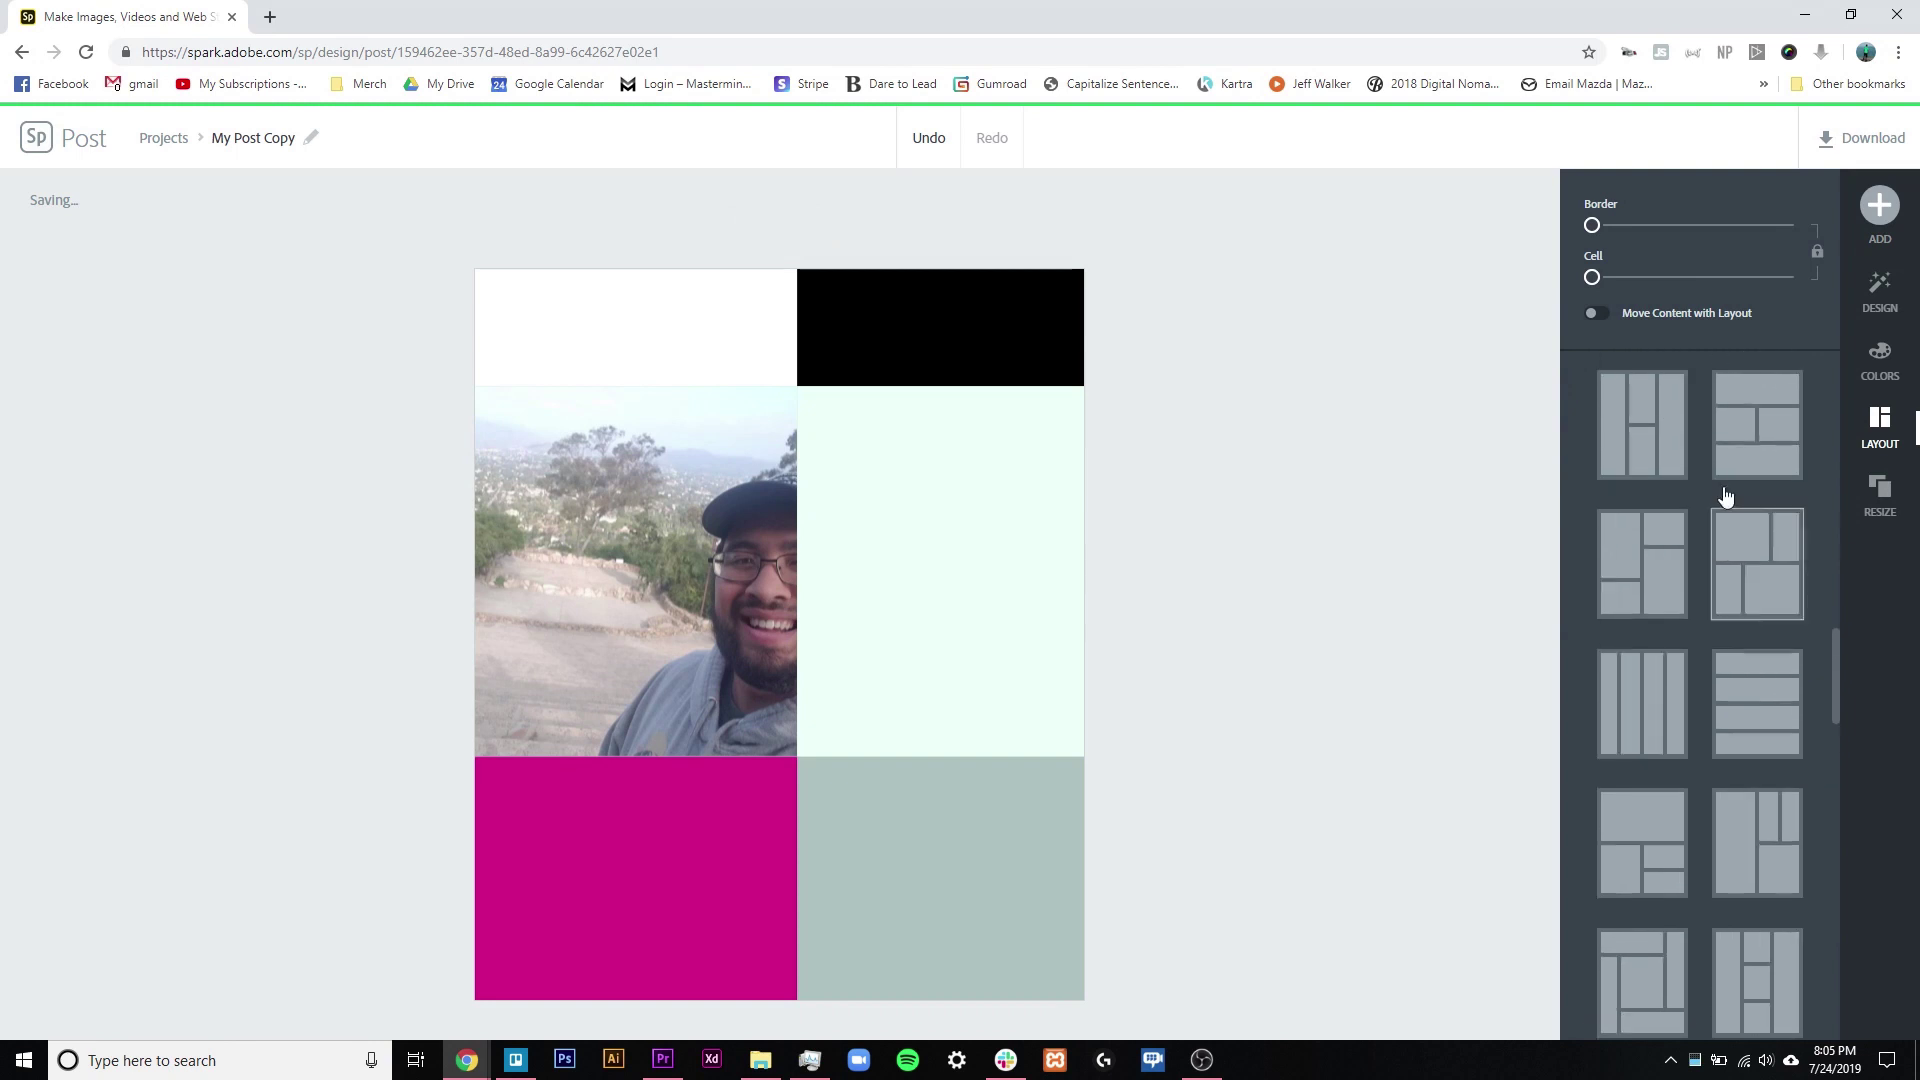
pyautogui.click(1701, 835)
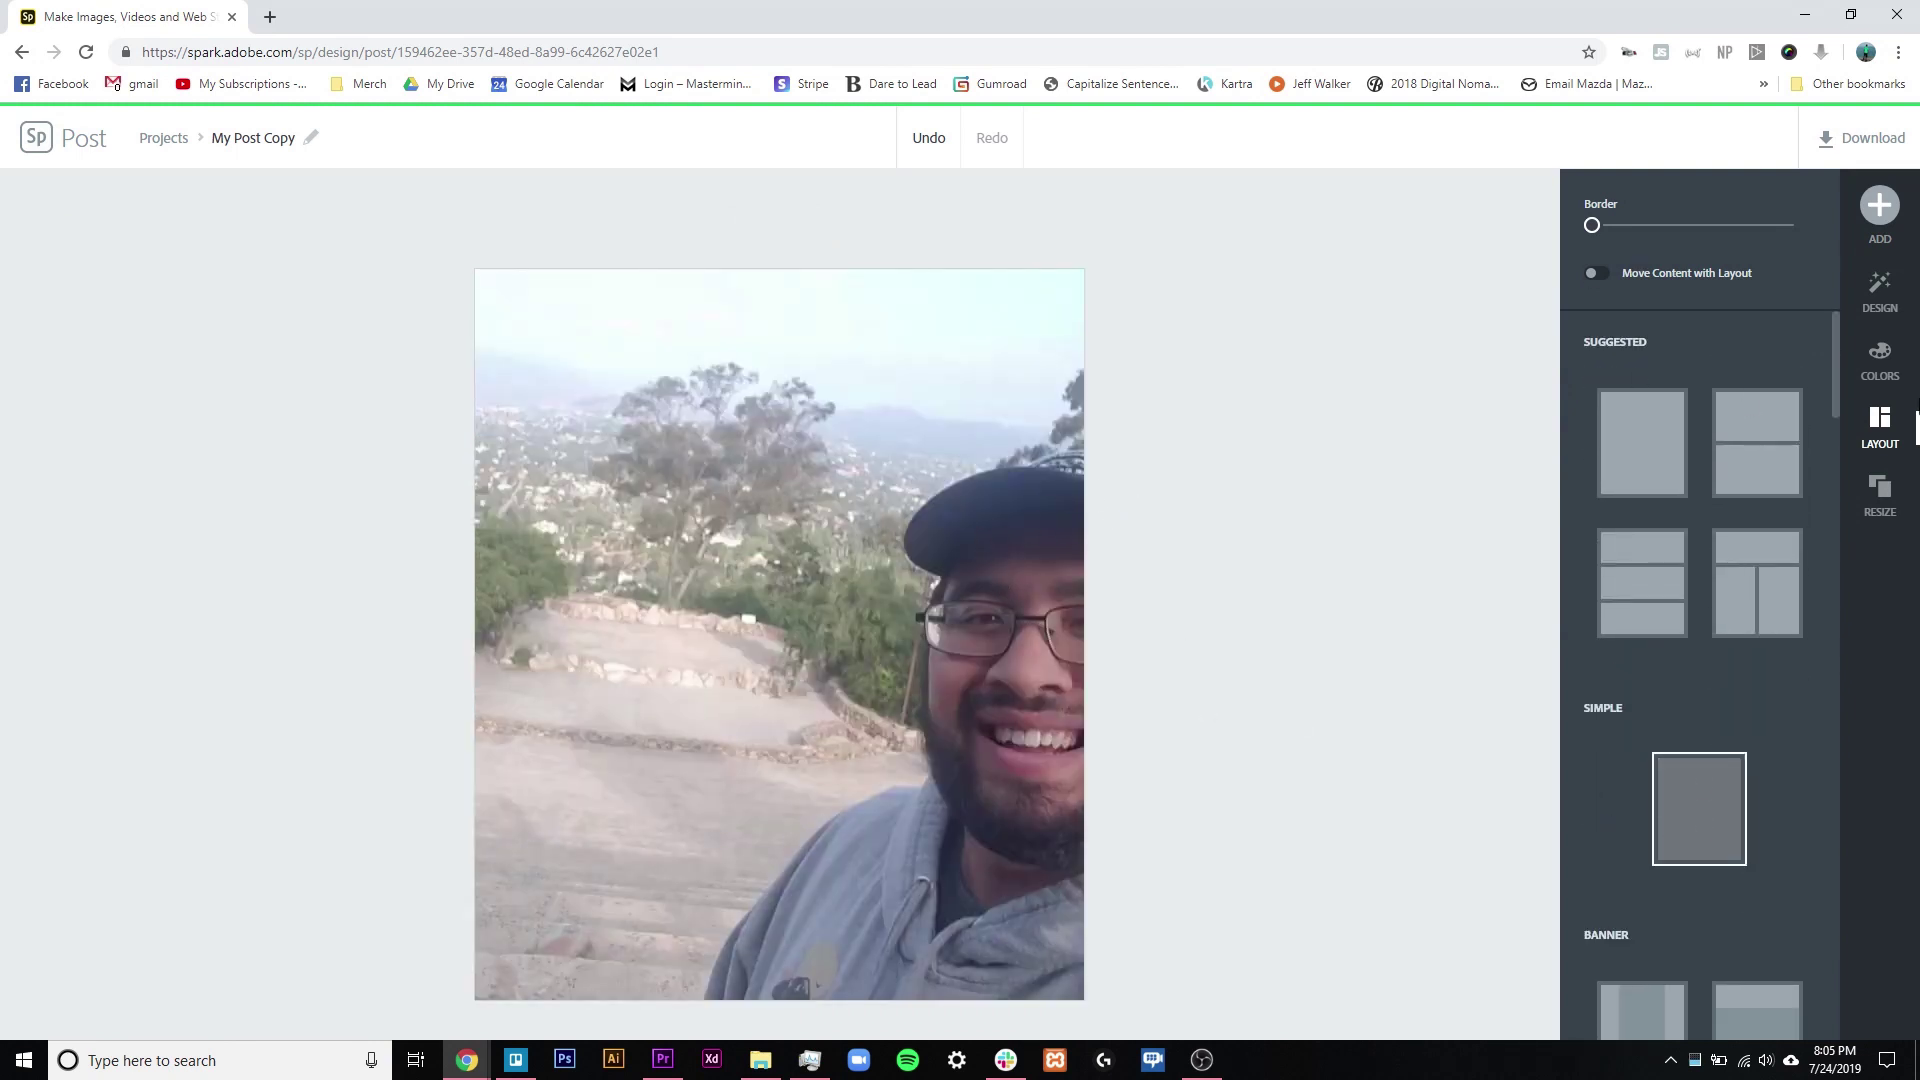
pyautogui.click(1879, 360)
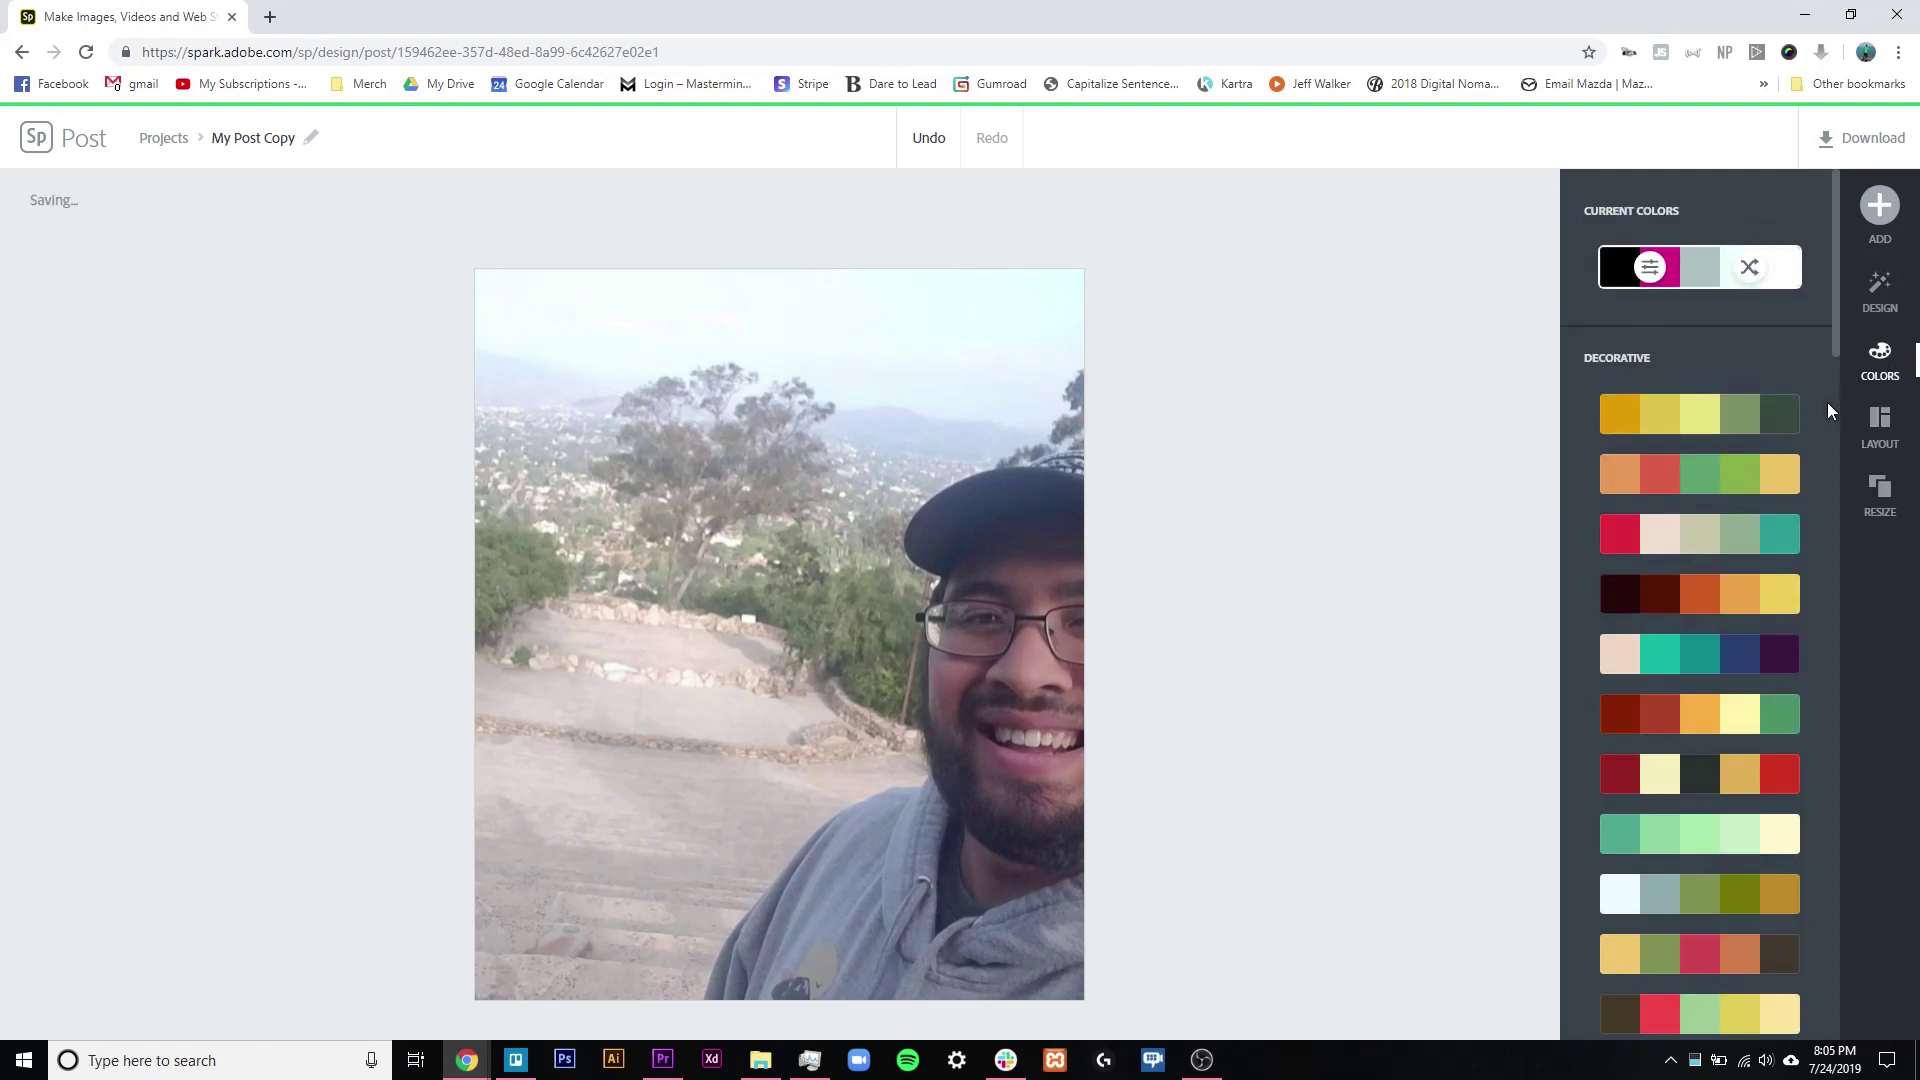
pyautogui.click(1875, 420)
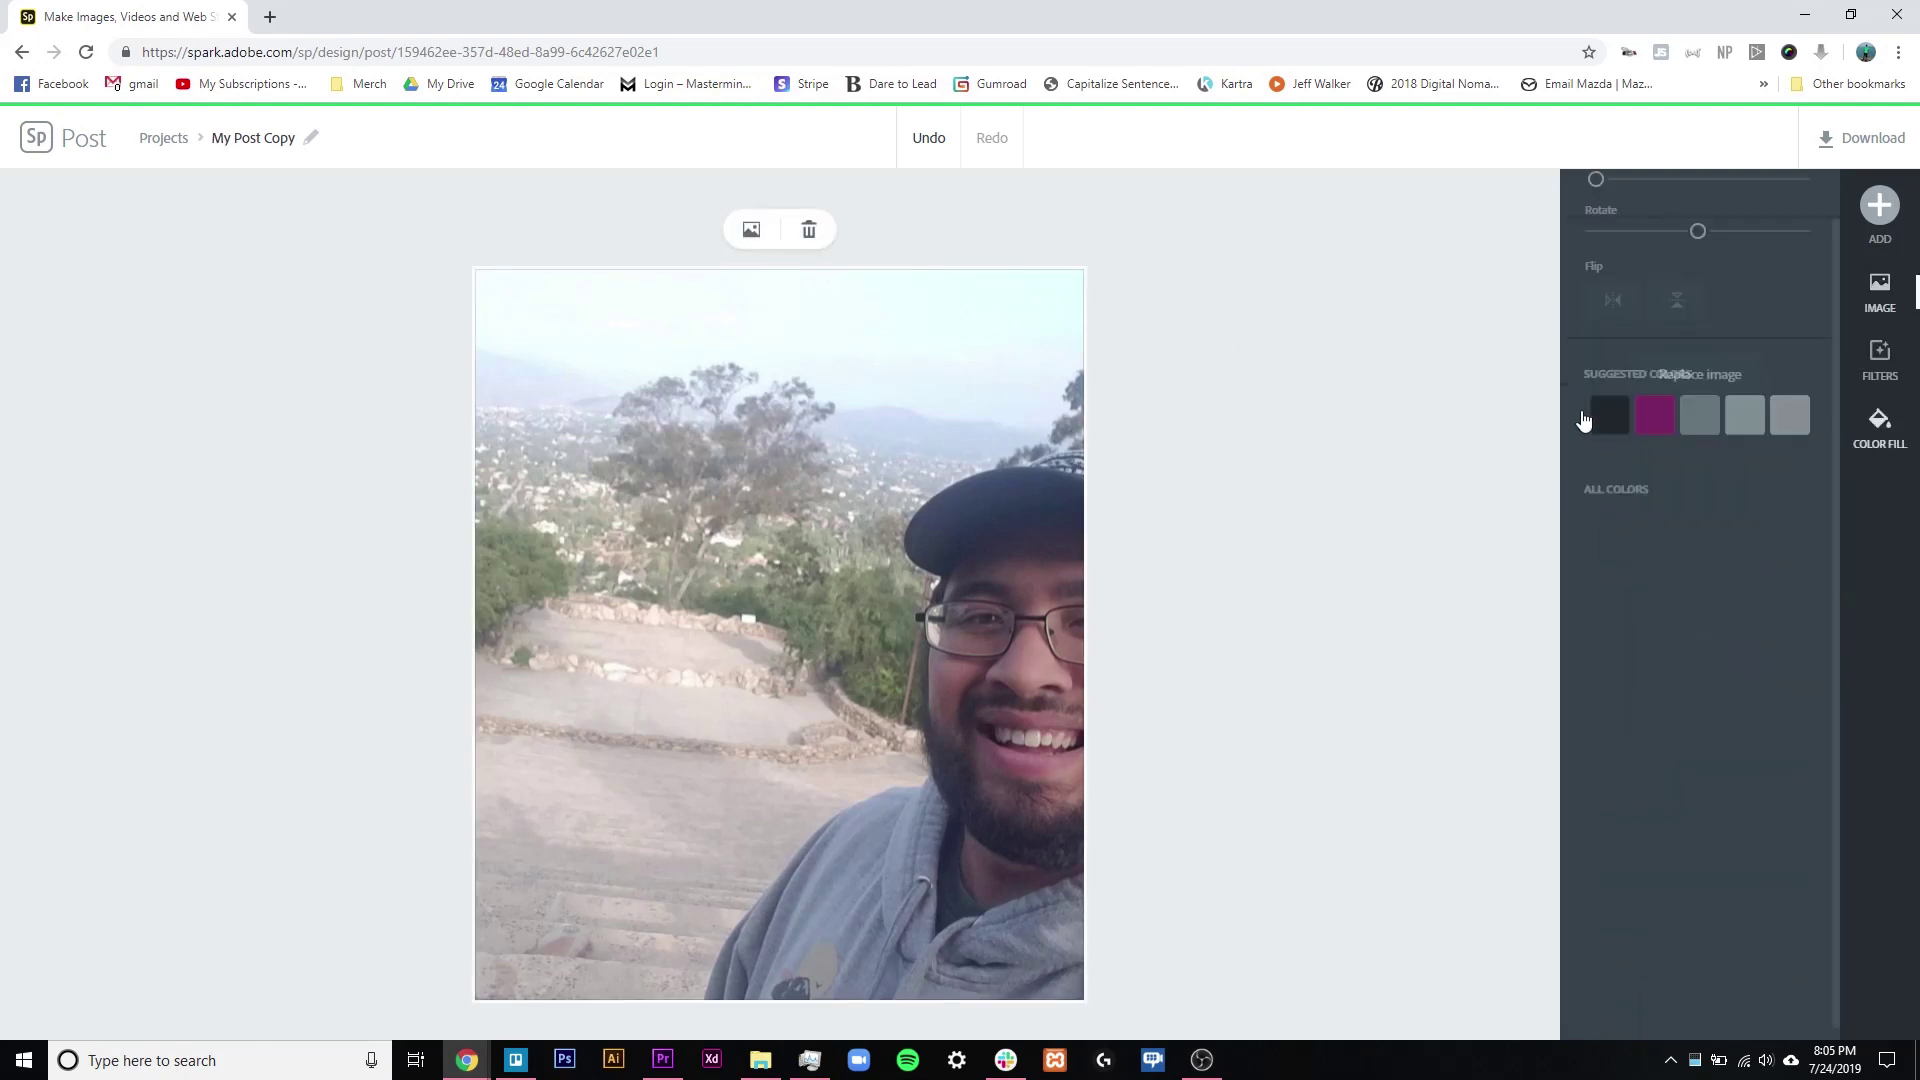
pyautogui.click(1585, 418)
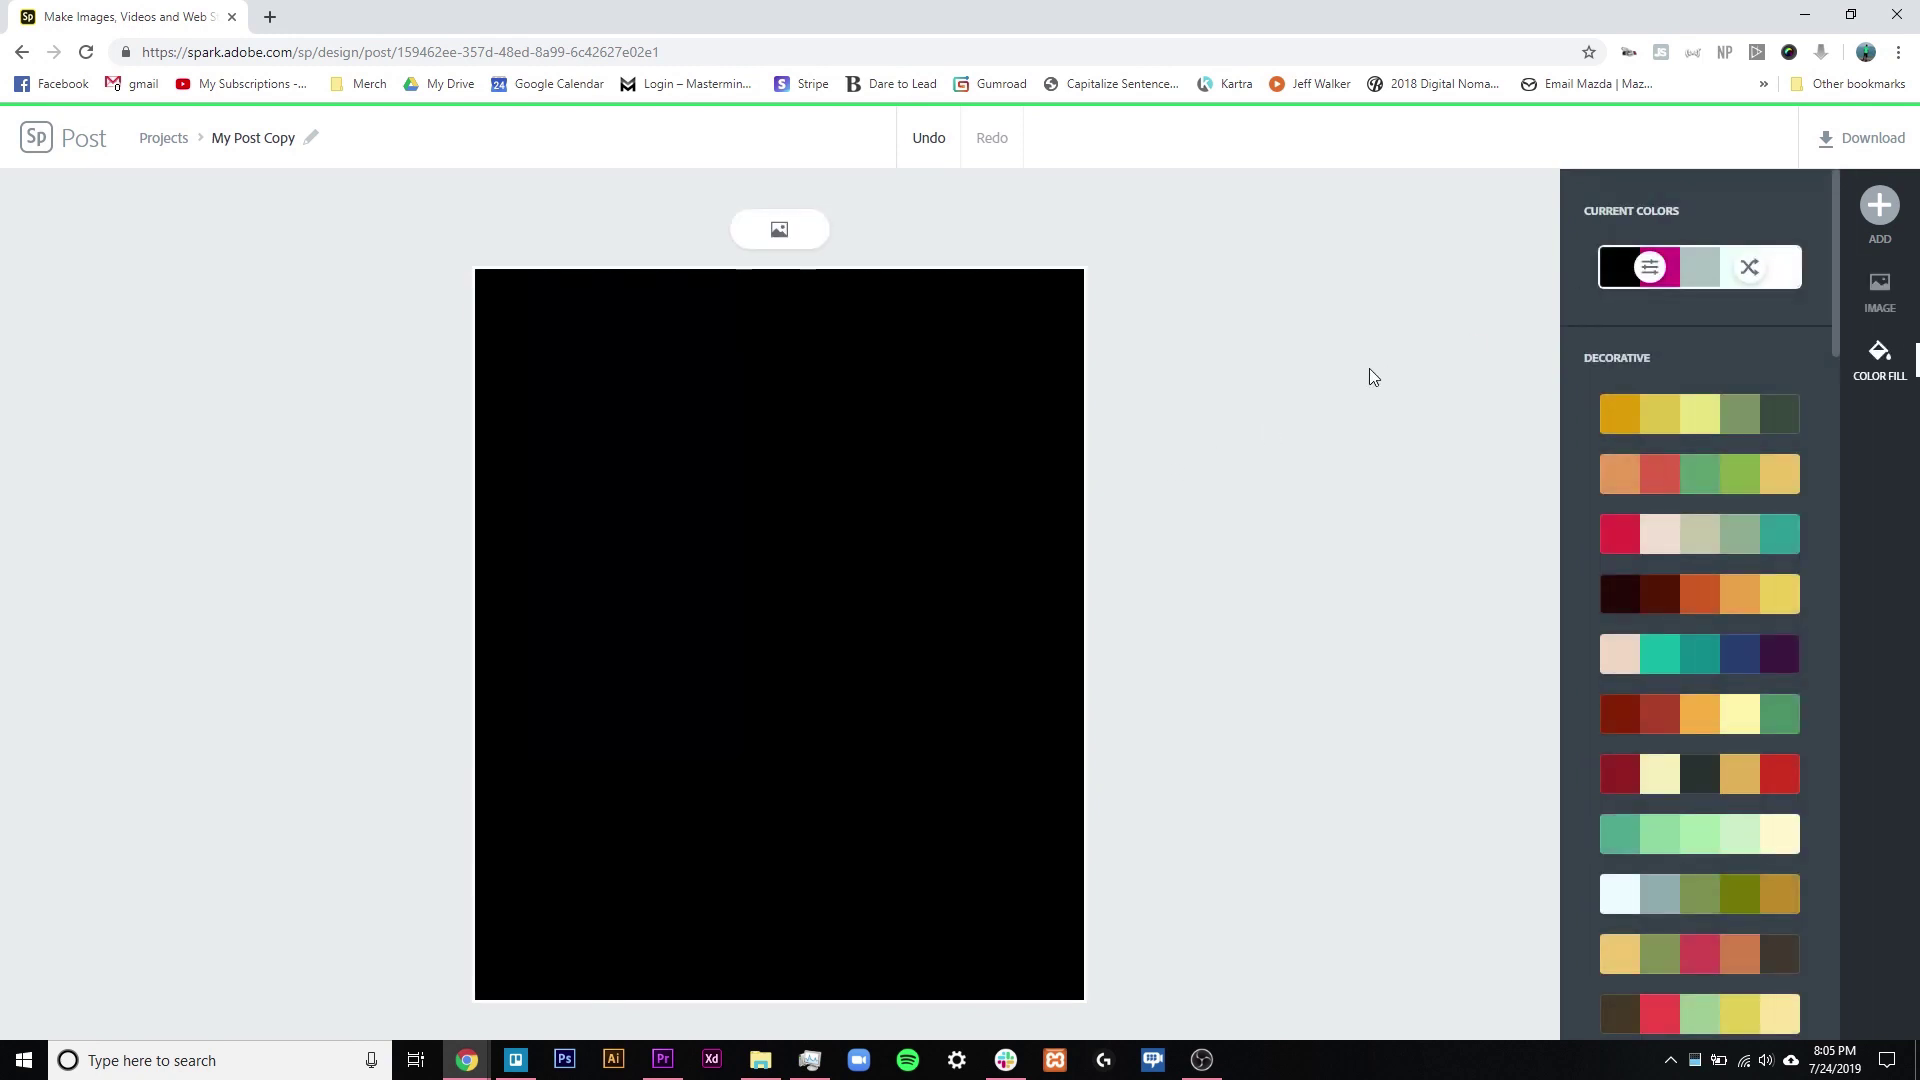
# - Begin adding a photo uploaded from the computer
pyautogui.click(1879, 206)
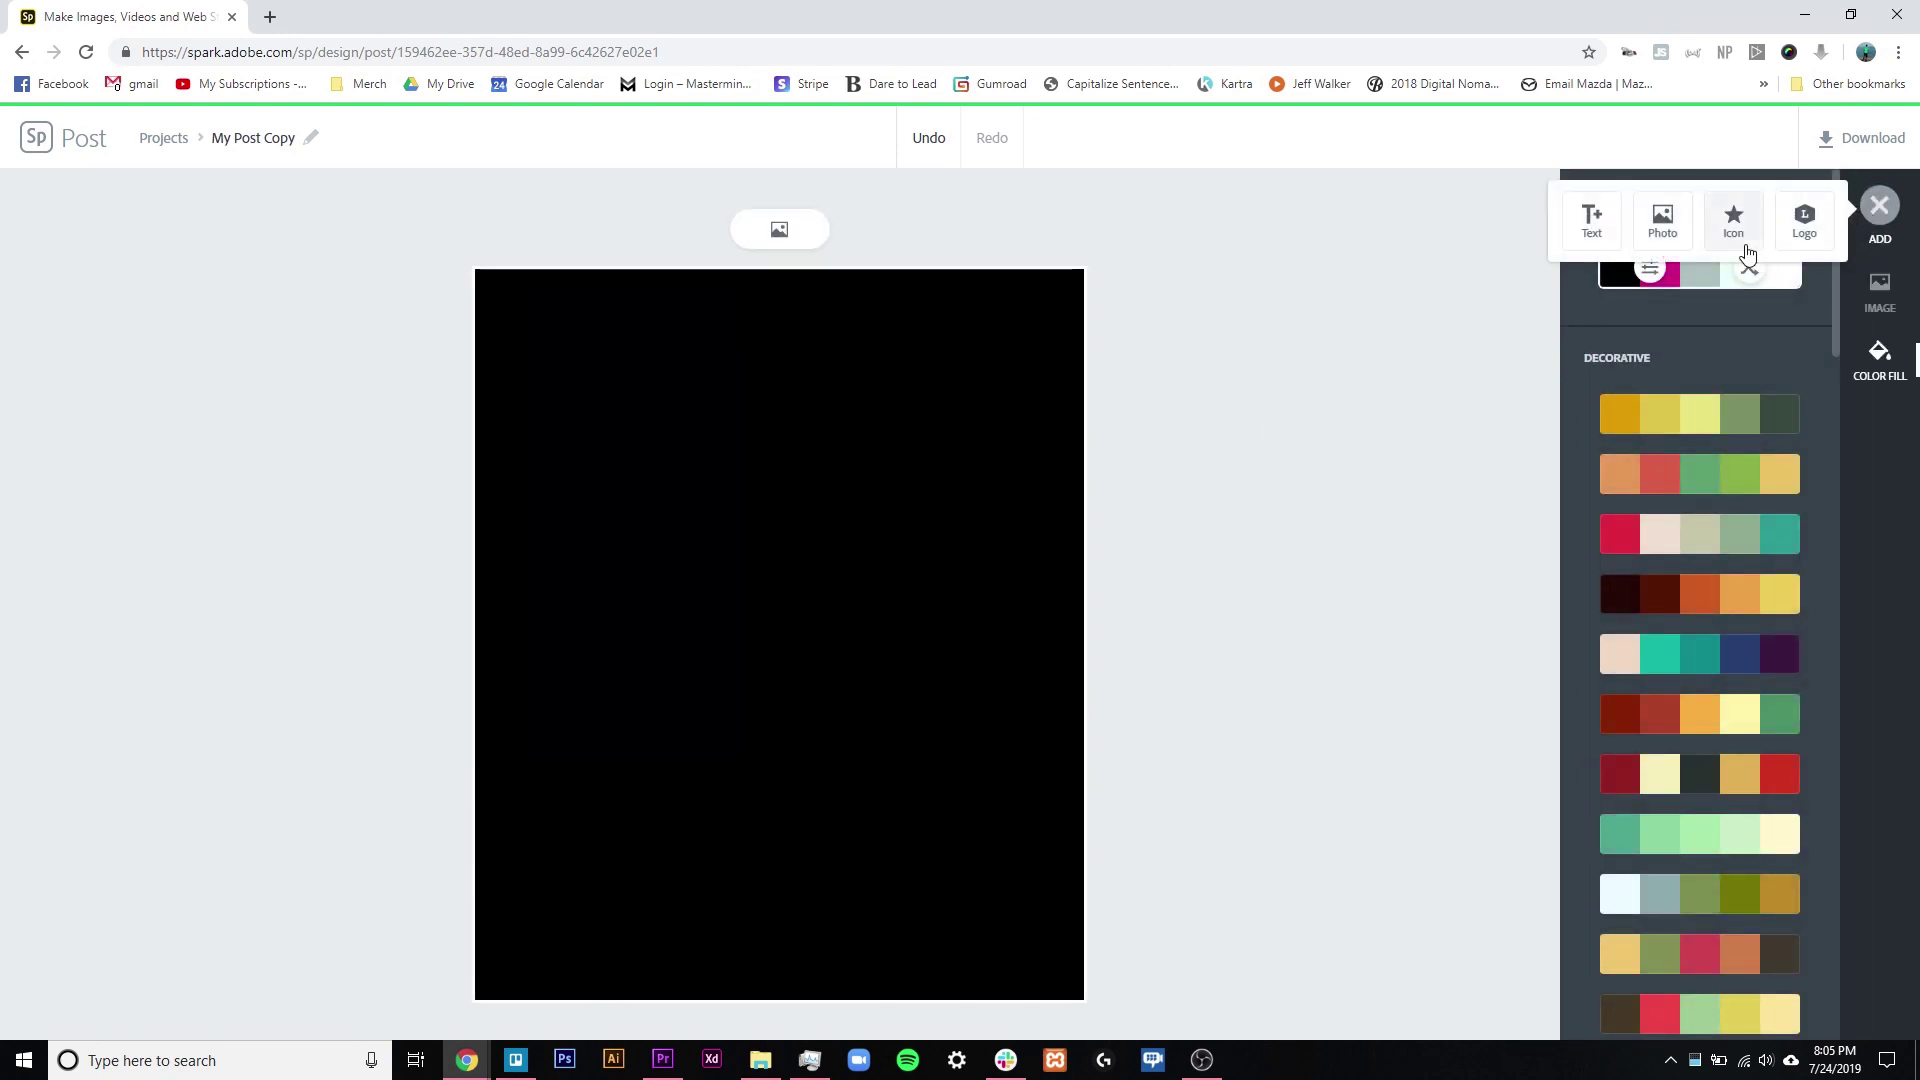
pyautogui.click(1661, 220)
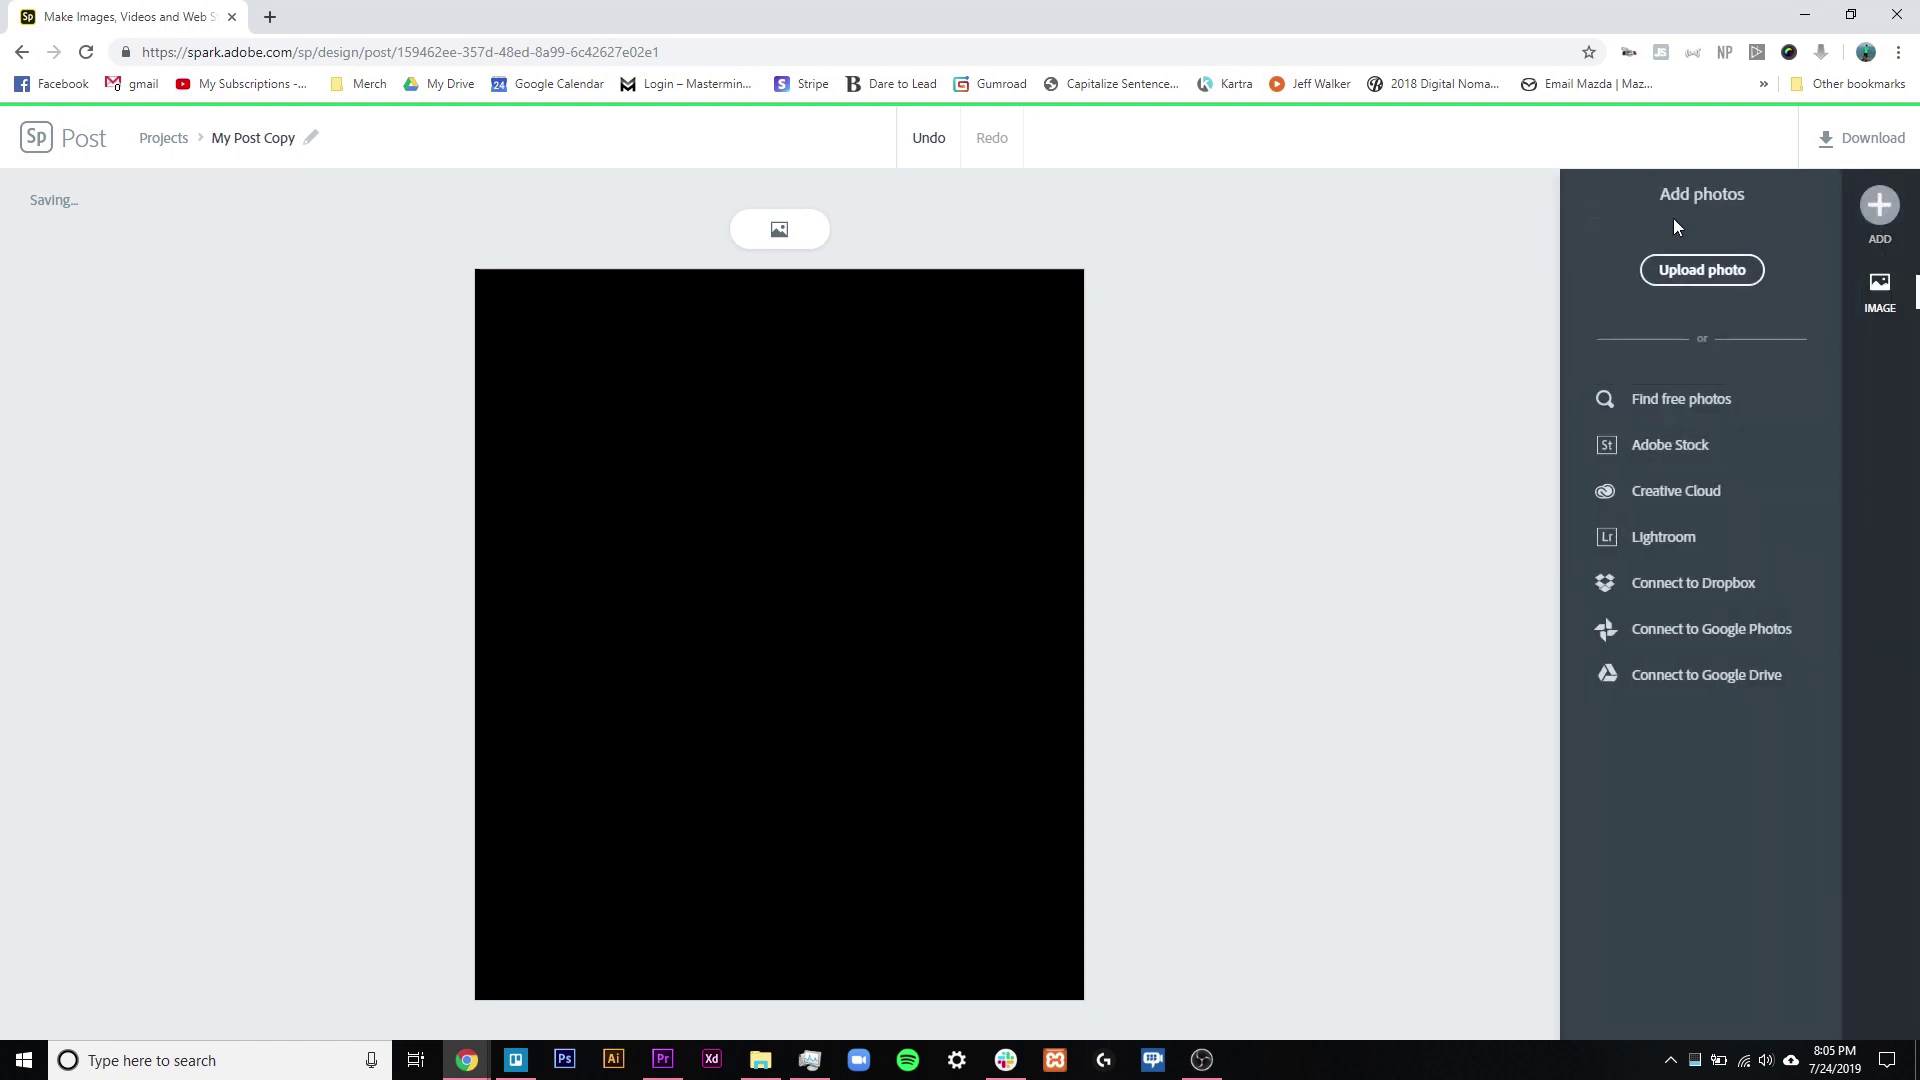
pyautogui.click(1699, 270)
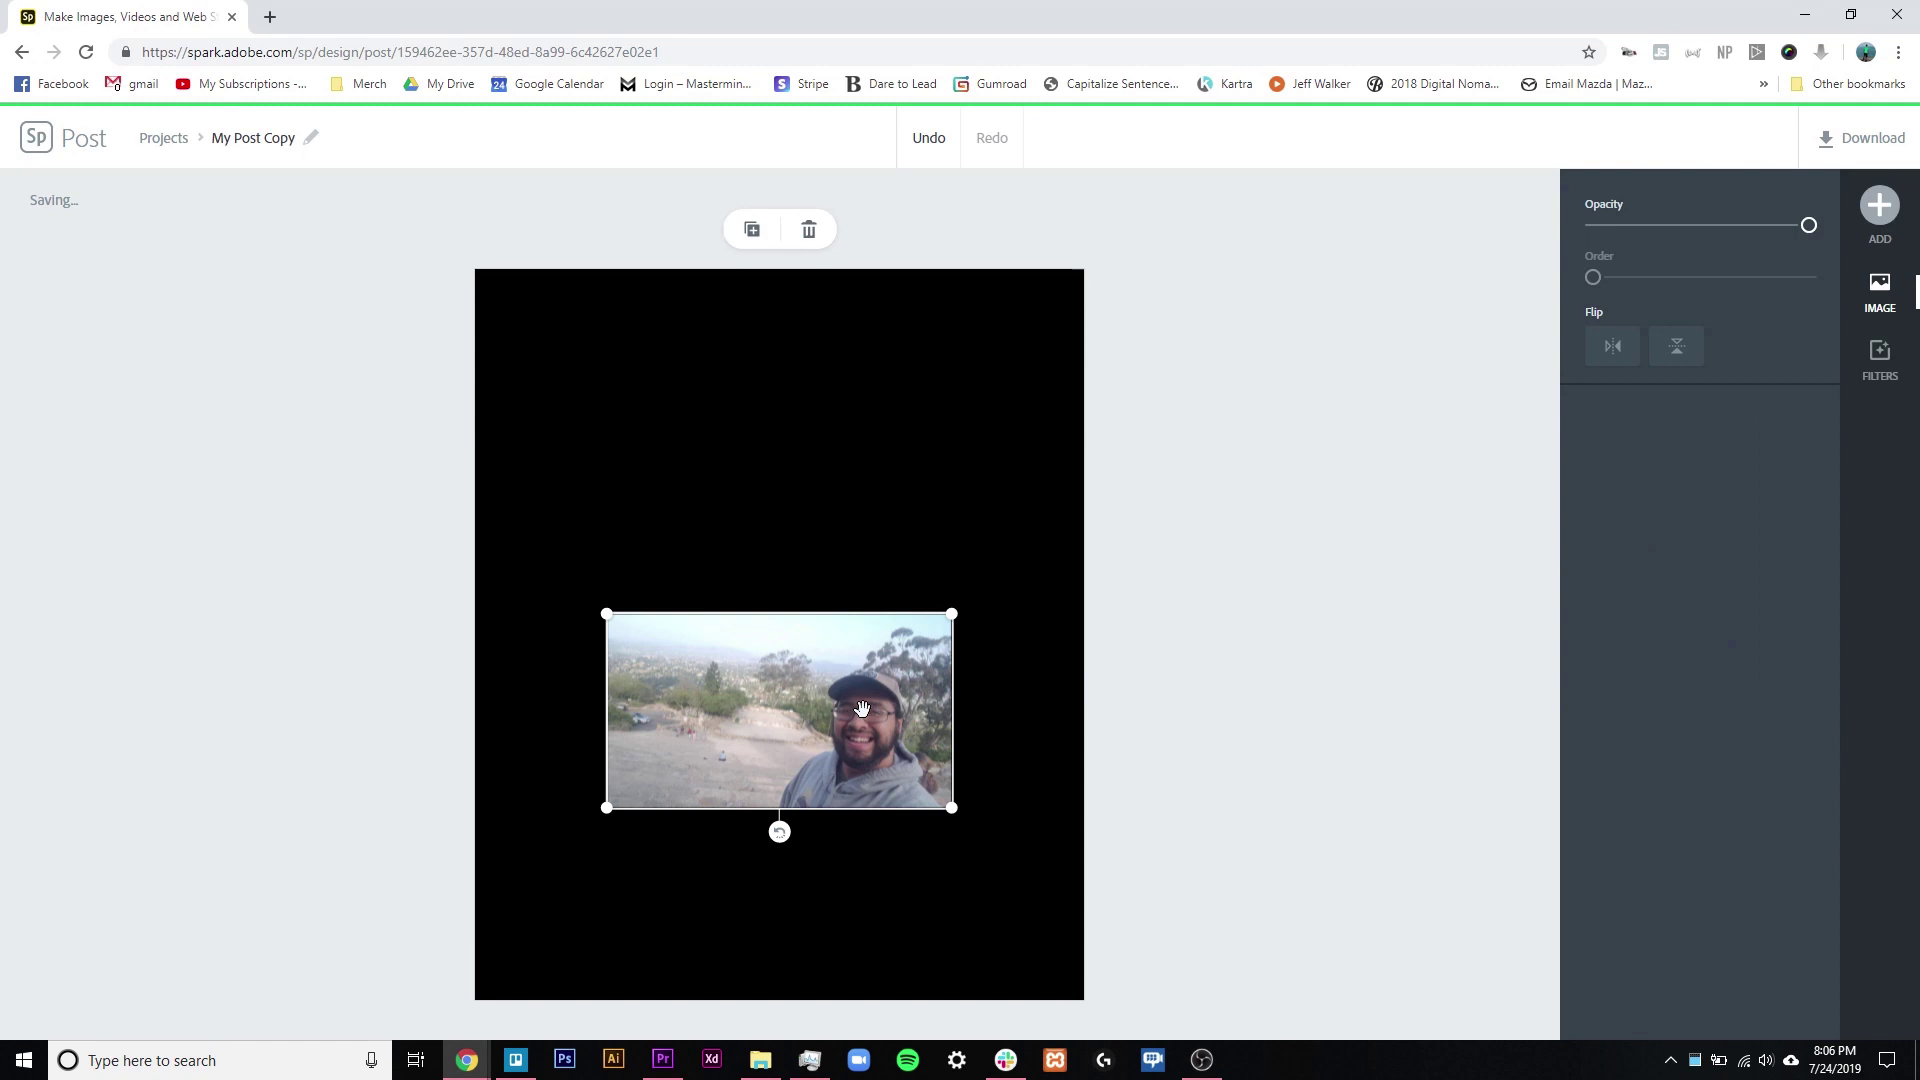
# - Move the placed hillside photo up into the upper half of the canvas
pyautogui.moveTo(786, 706); pyautogui.dragTo(770, 486)
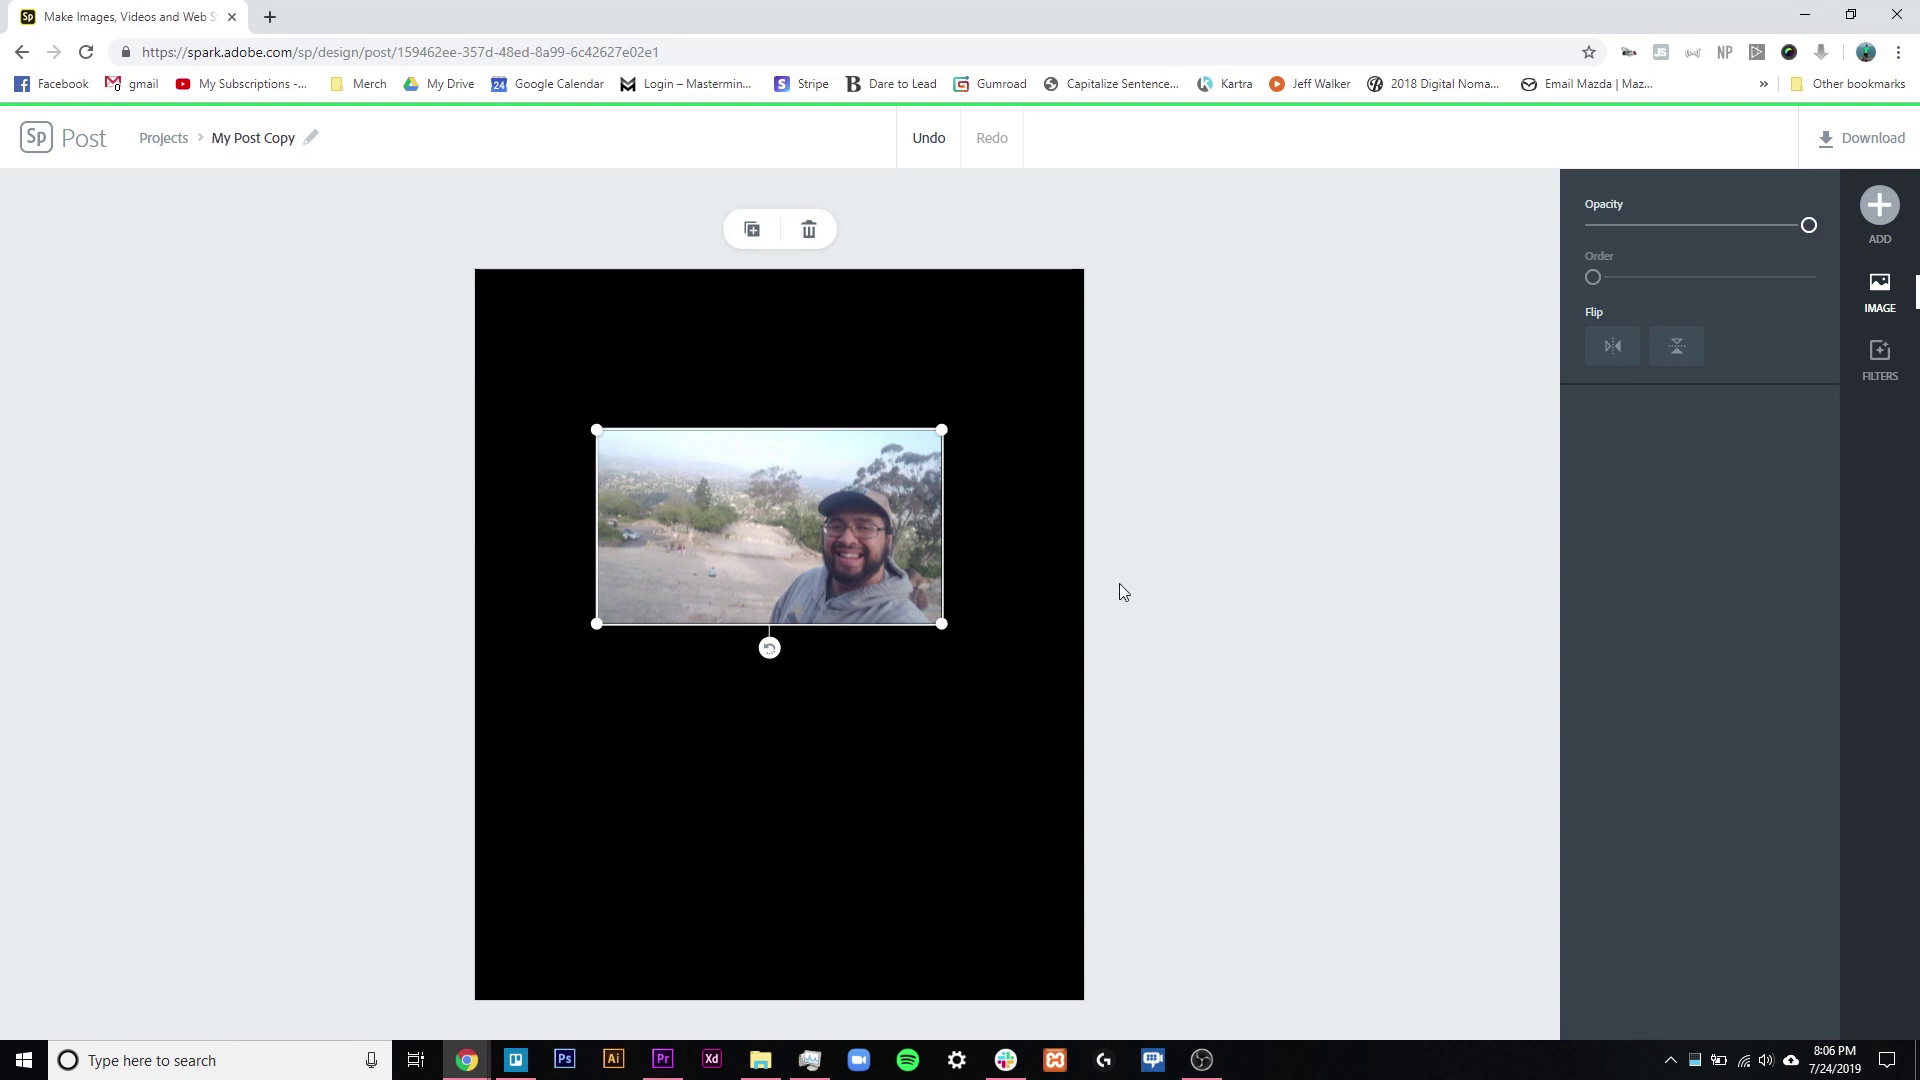
# - Shrink, rotate and flip the photo horizontally and vertically, ending upright
pyautogui.moveTo(752, 505); pyautogui.dragTo(792, 494)
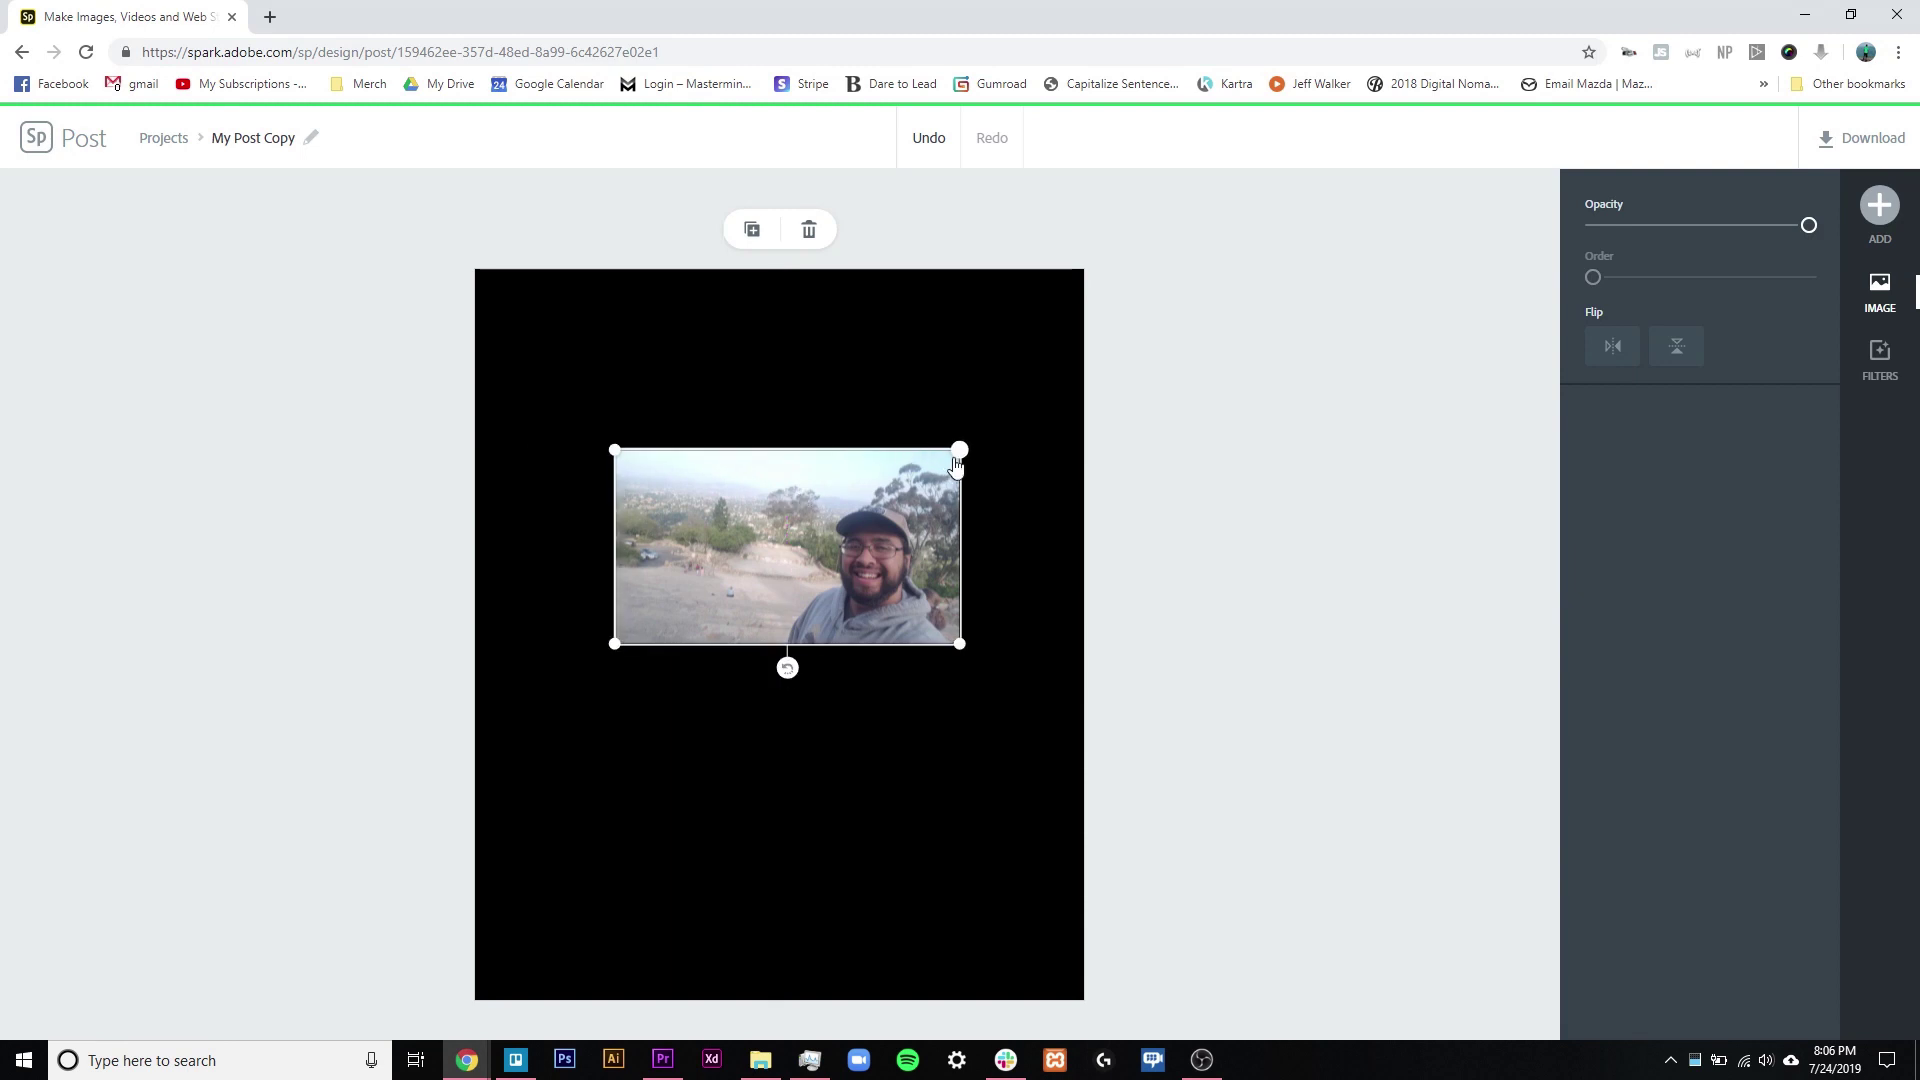
pyautogui.moveTo(959, 449); pyautogui.dragTo(844, 544)
pyautogui.moveTo(727, 670); pyautogui.dragTo(734, 711)
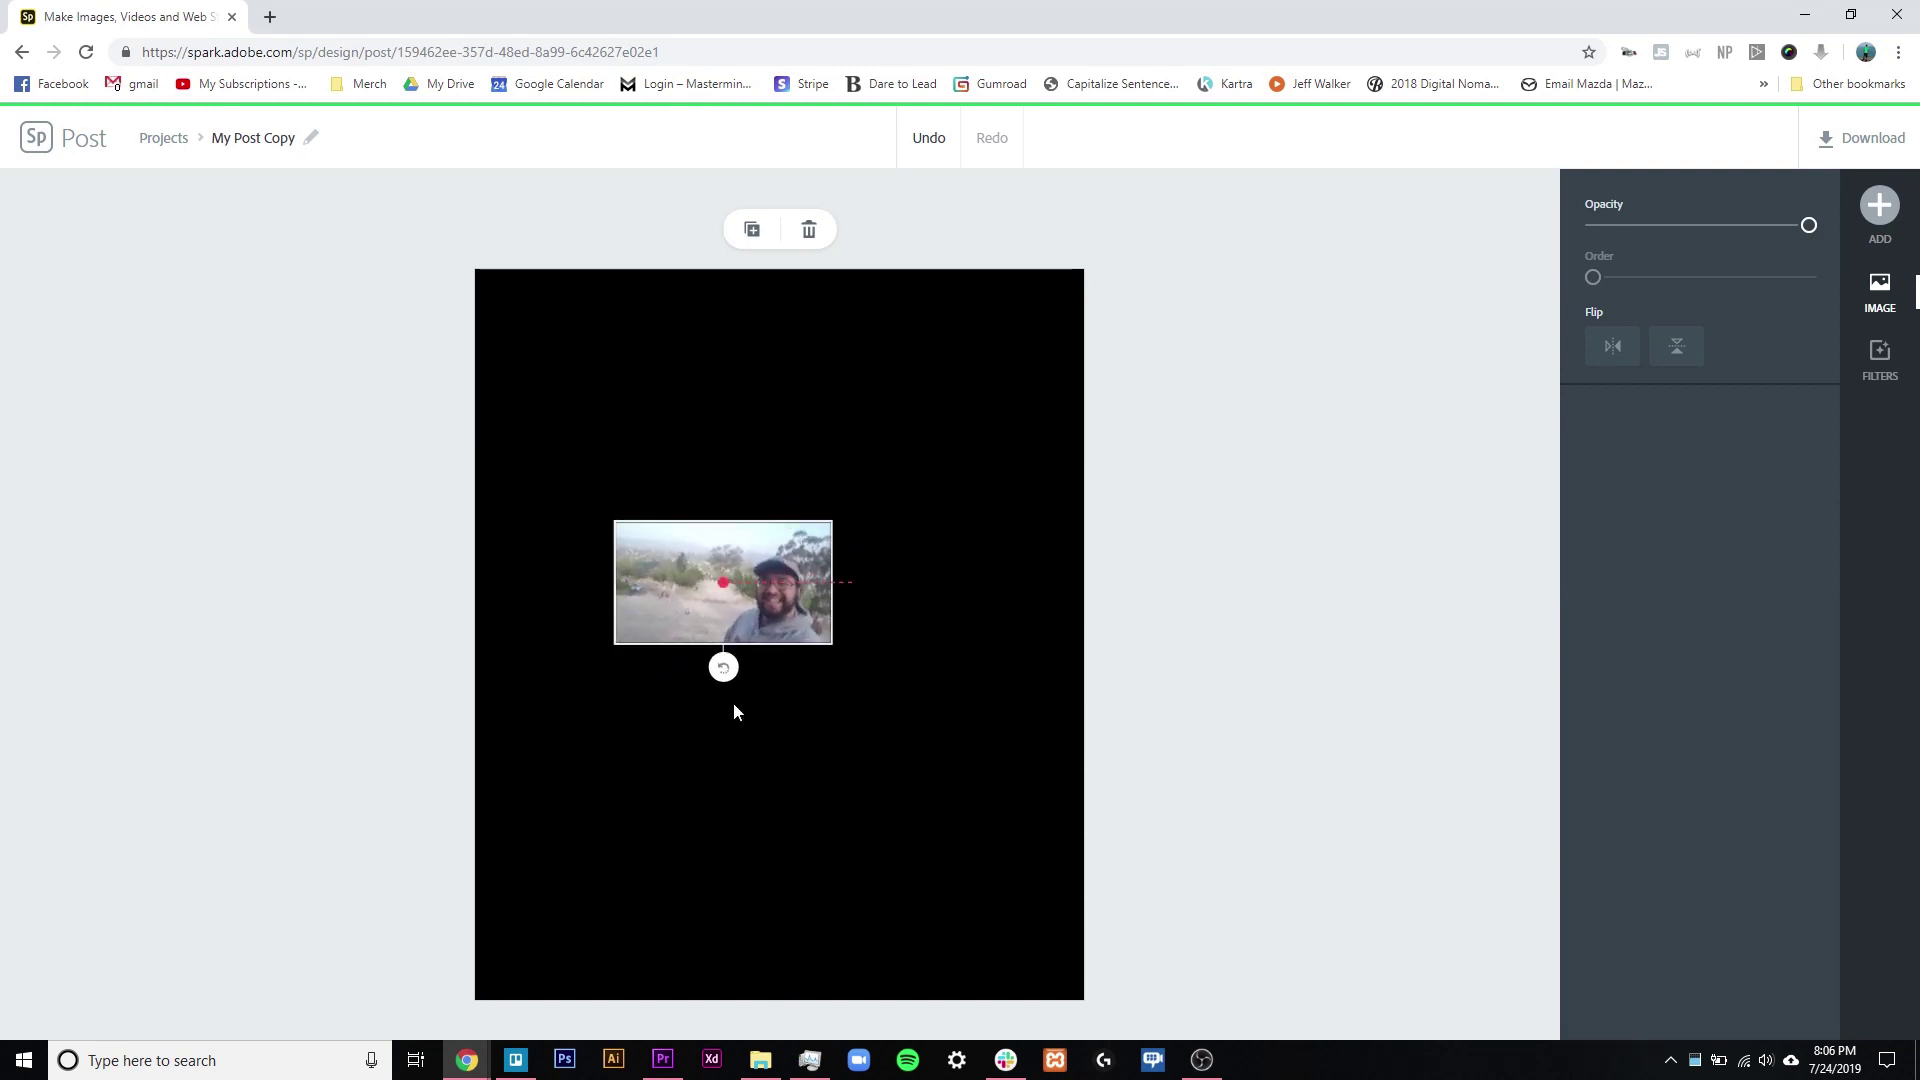
pyautogui.click(1612, 348)
pyautogui.click(1676, 348)
pyautogui.click(1680, 350)
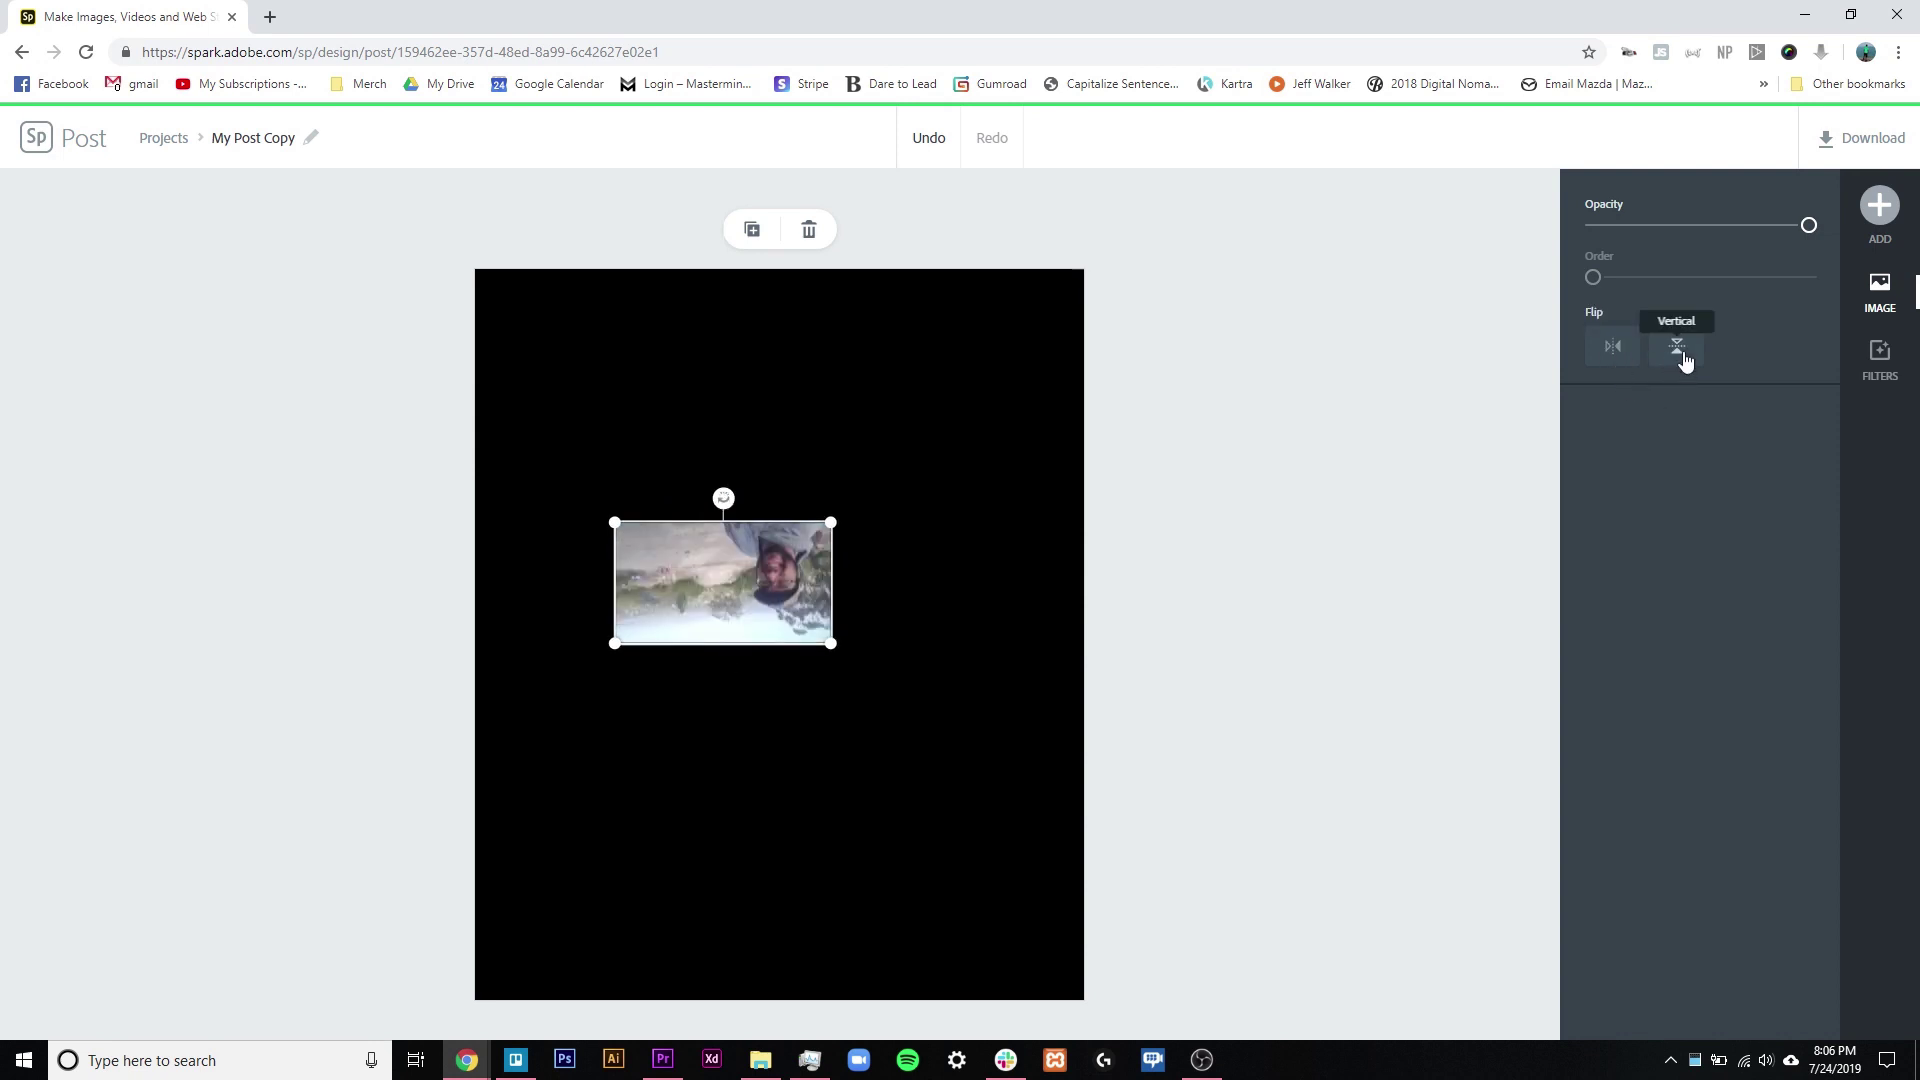
# - Enlarge the photo, then shrink it and settle it left of centre mid-canvas
pyautogui.moveTo(836, 656); pyautogui.dragTo(1076, 849)
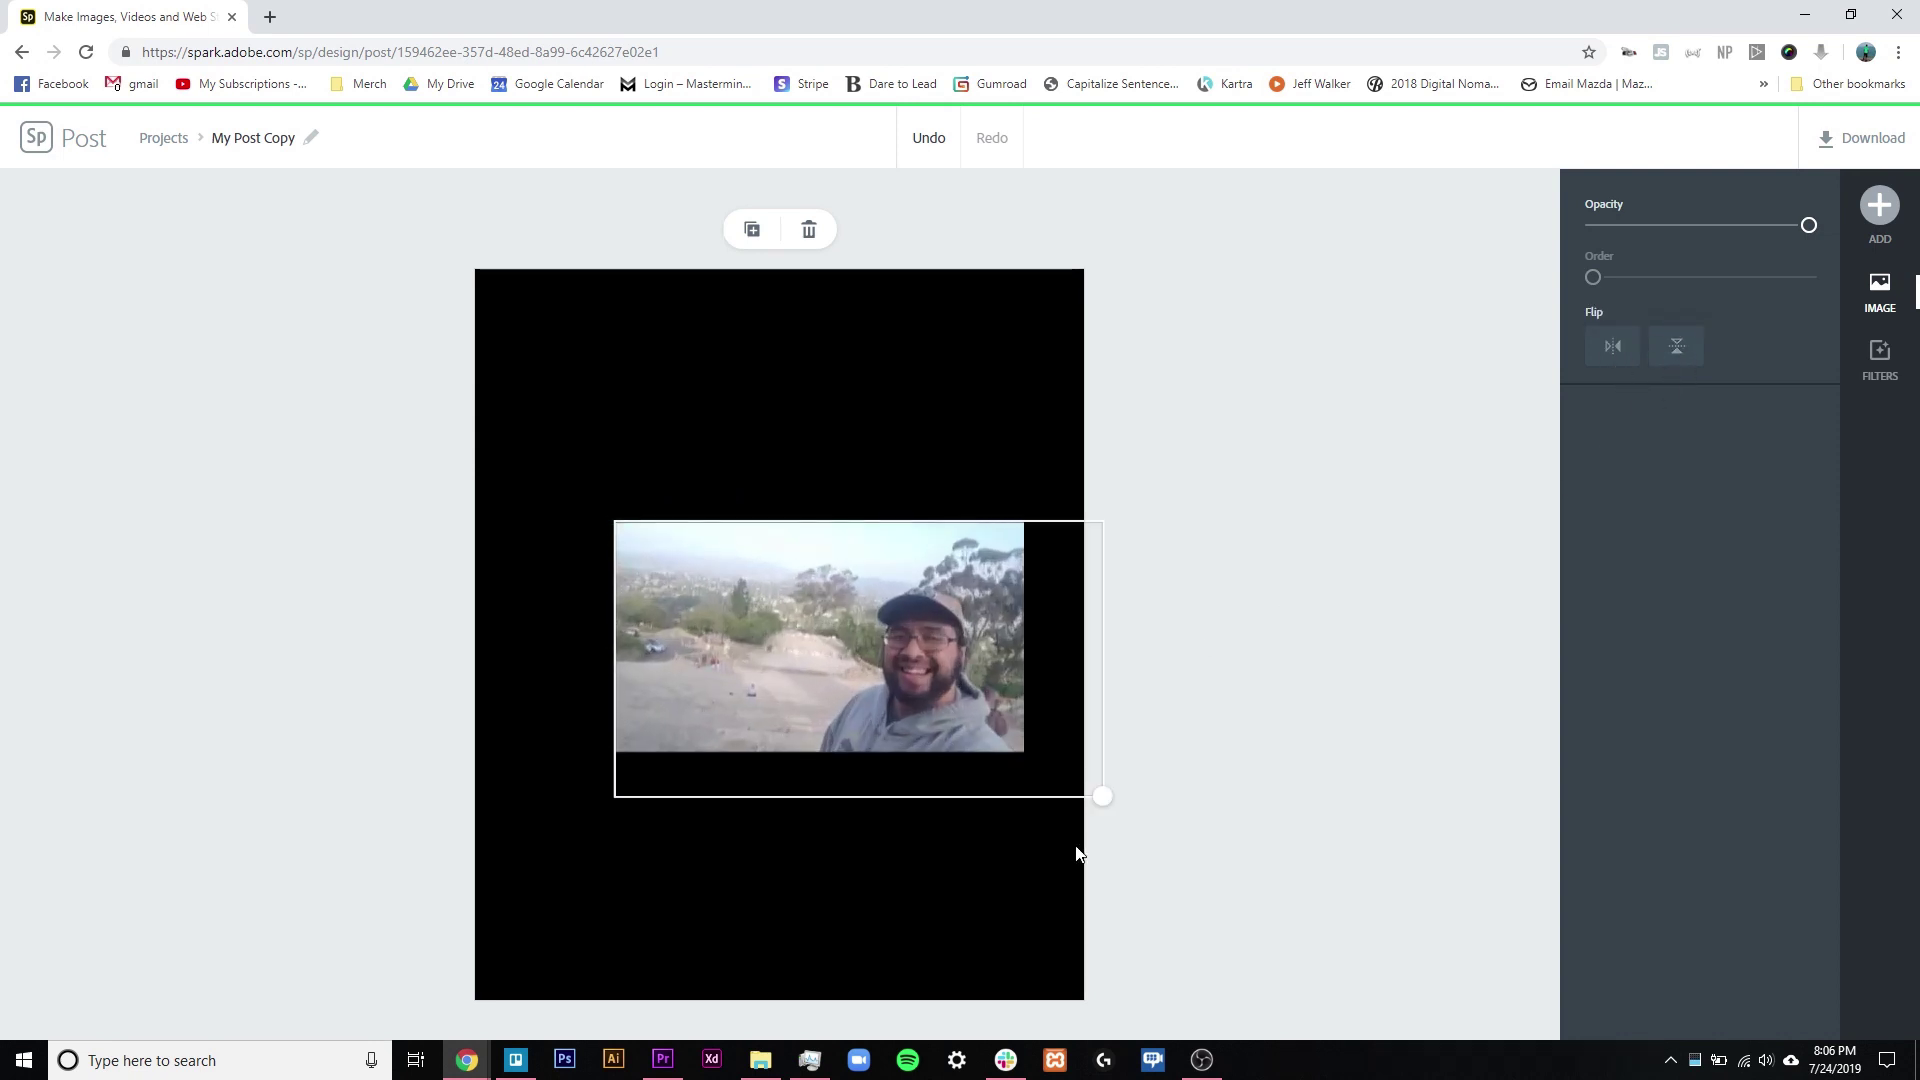
pyautogui.moveTo(895, 677); pyautogui.dragTo(838, 552)
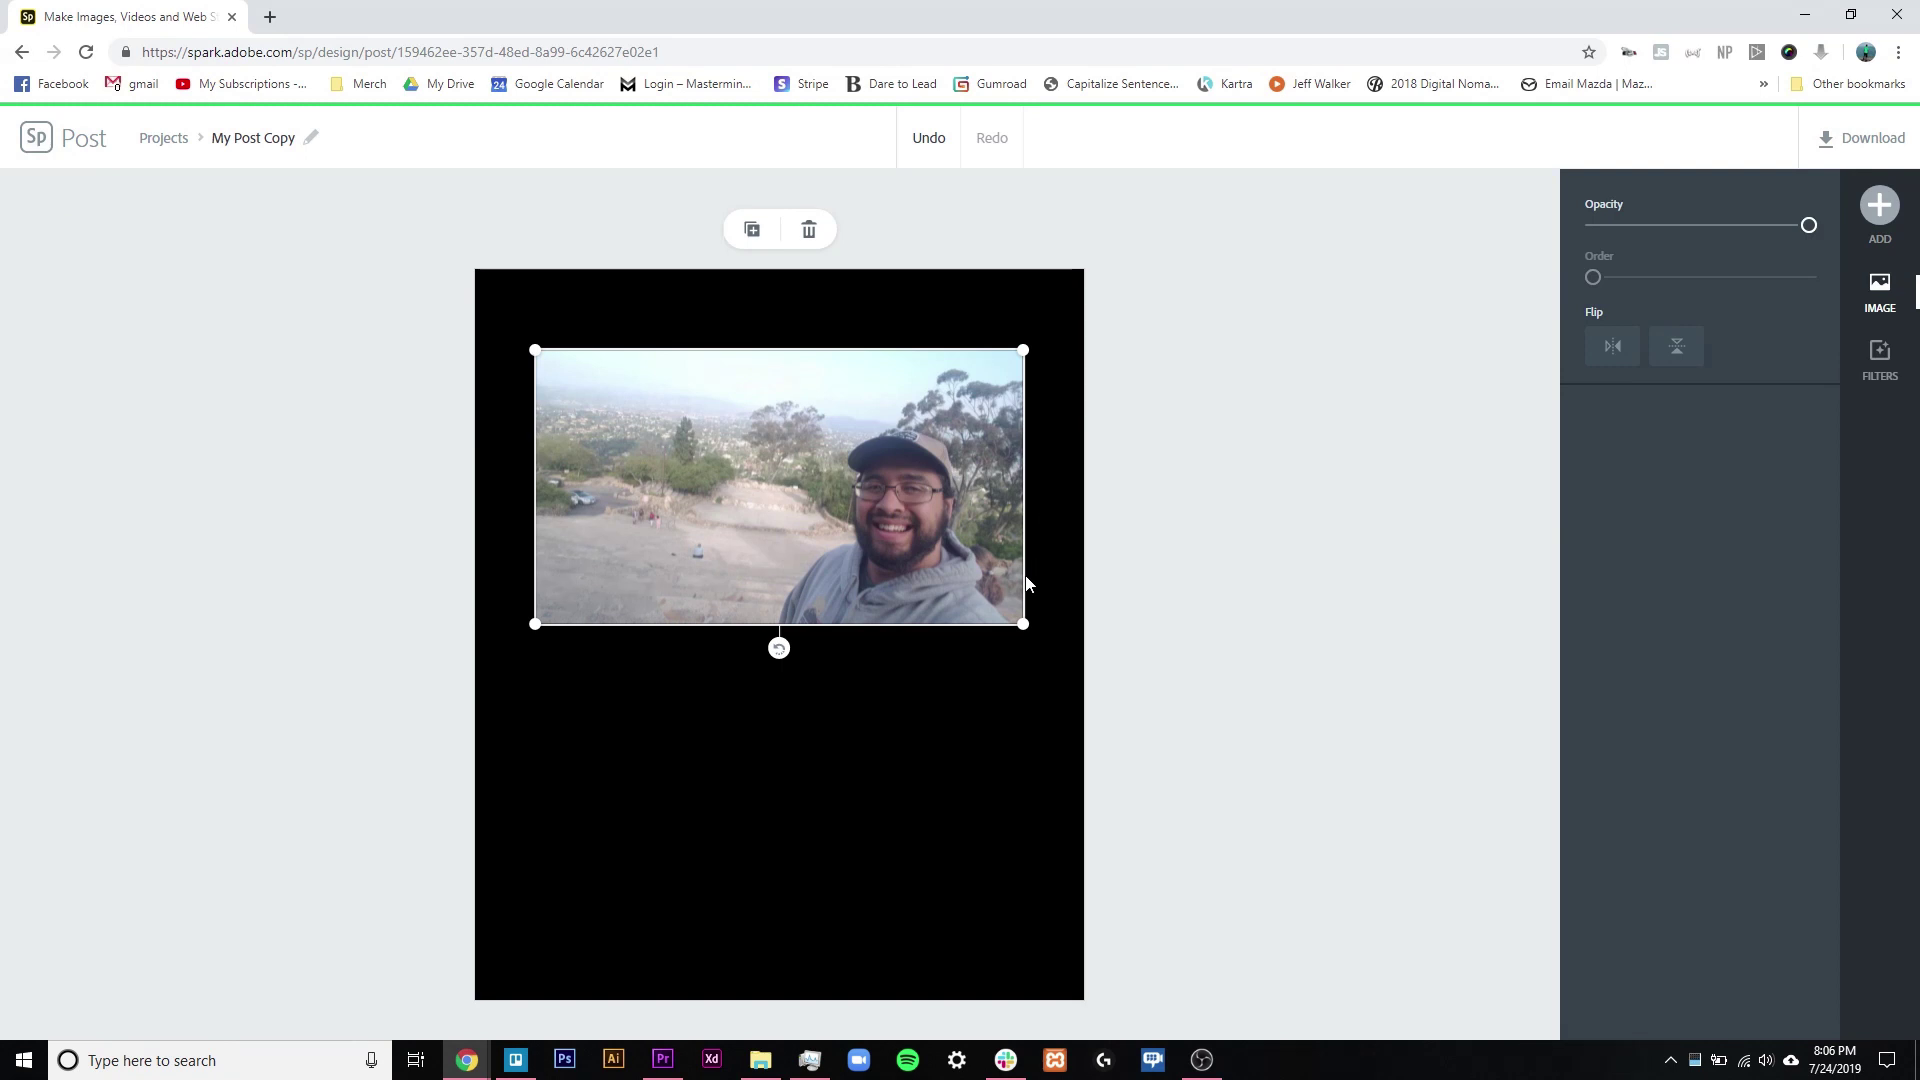
pyautogui.moveTo(739, 496); pyautogui.dragTo(729, 558)
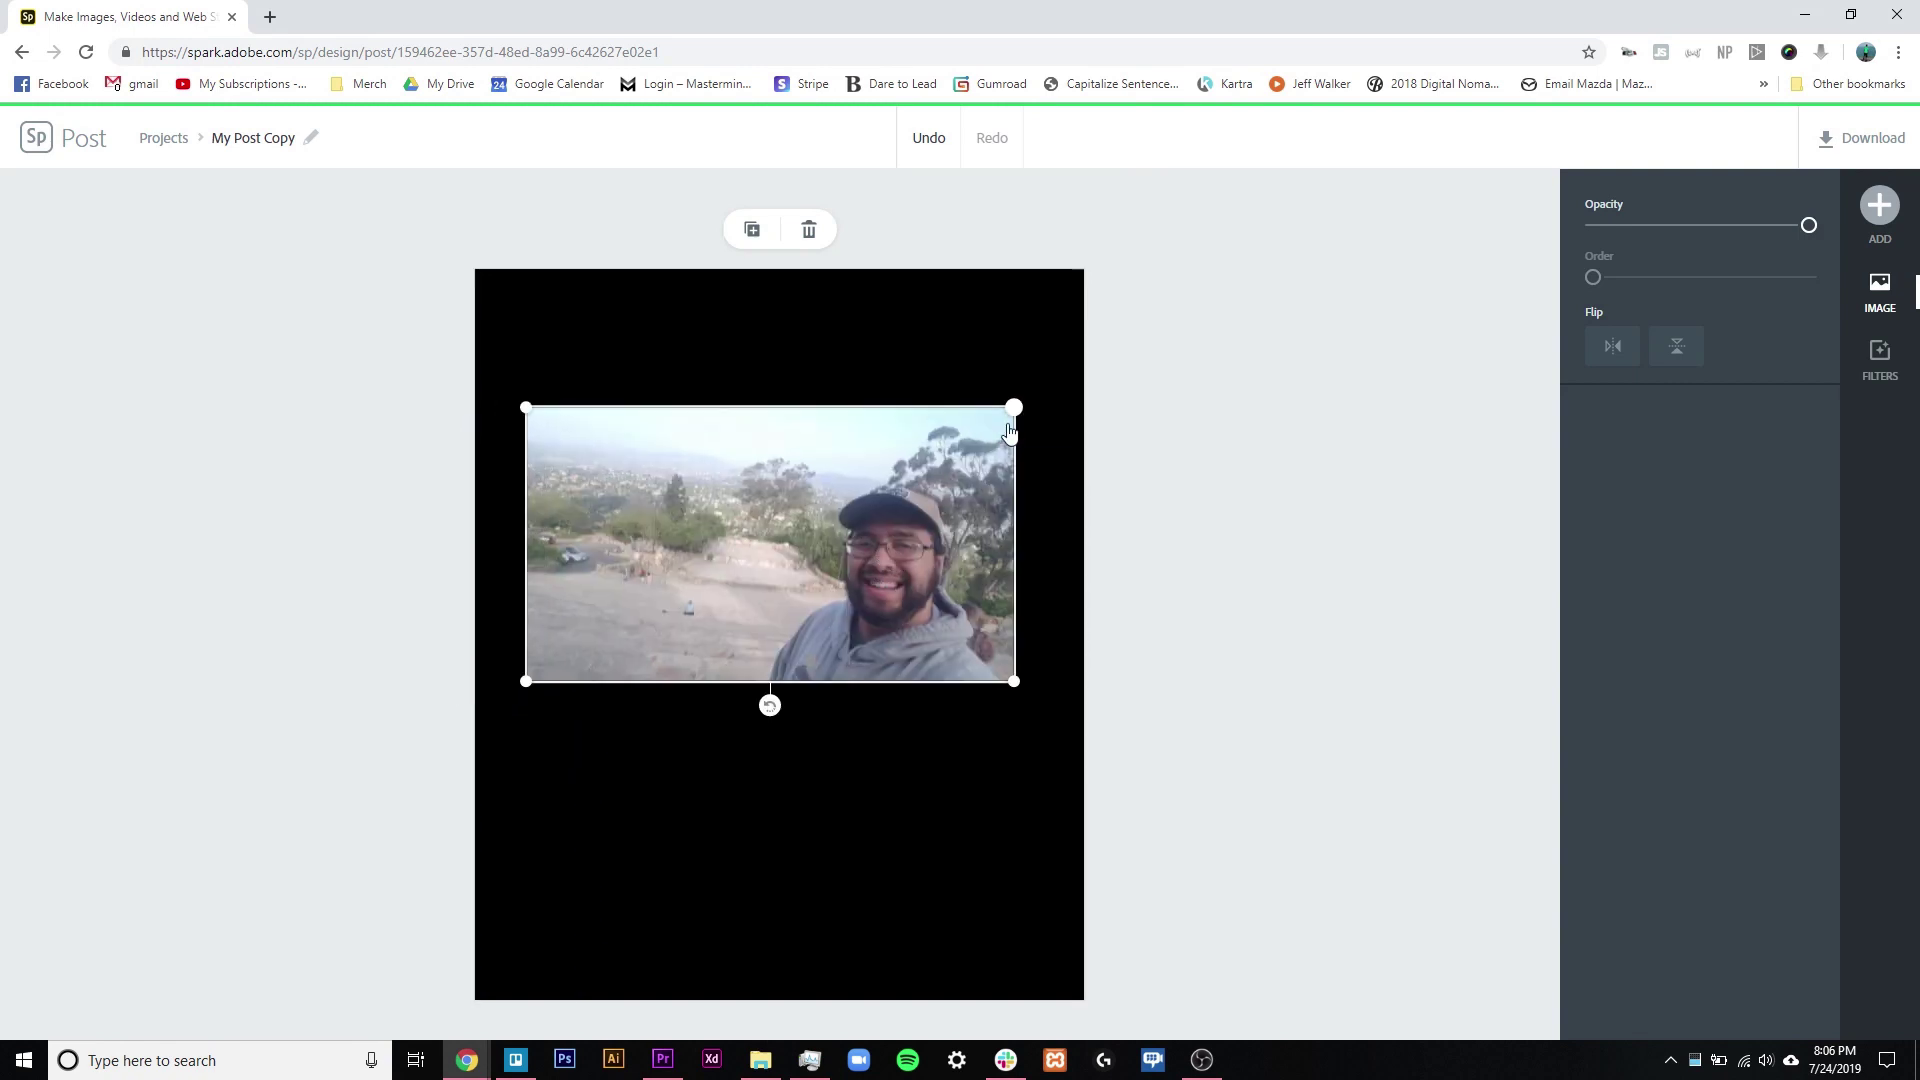
pyautogui.moveTo(984, 424); pyautogui.dragTo(806, 527)
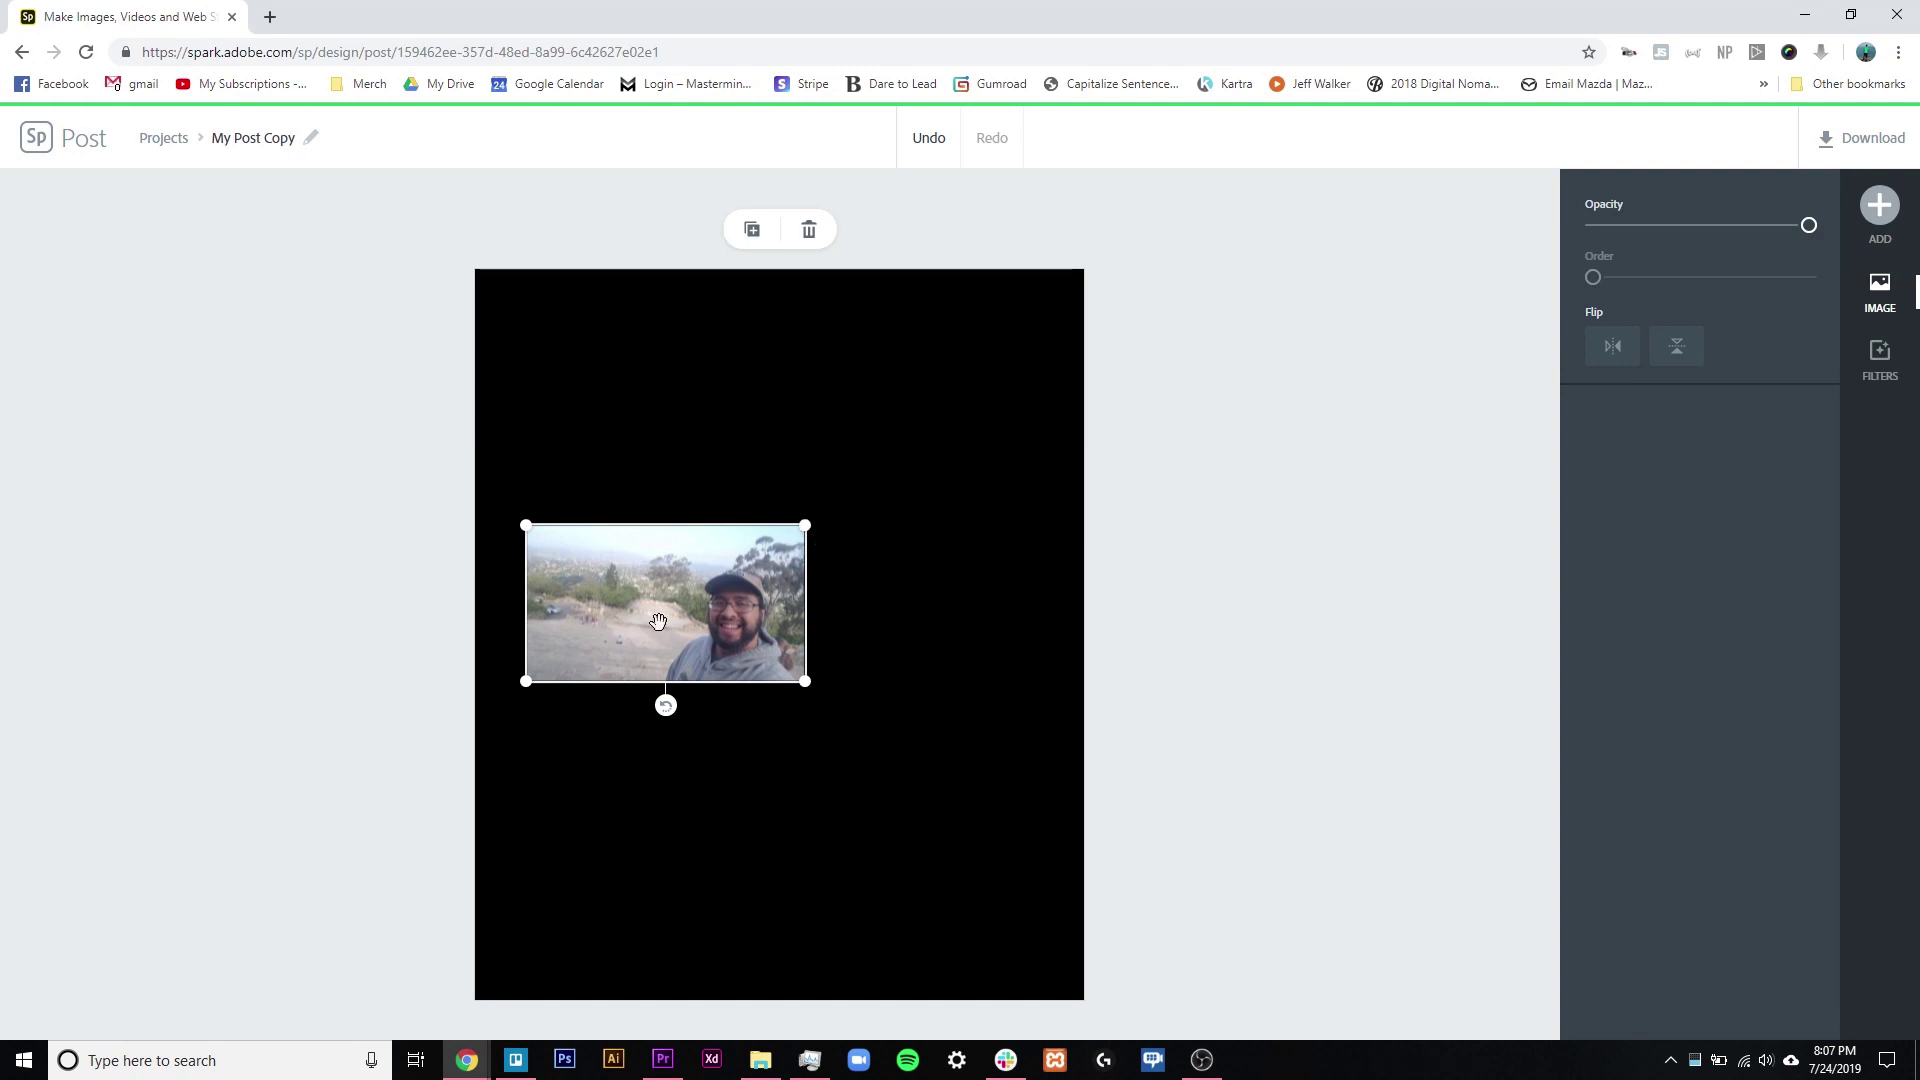
# - Shrink the photo, place it at the canvas's upper right, and duplicate it
pyautogui.moveTo(806, 525); pyautogui.dragTo(1023, 387)
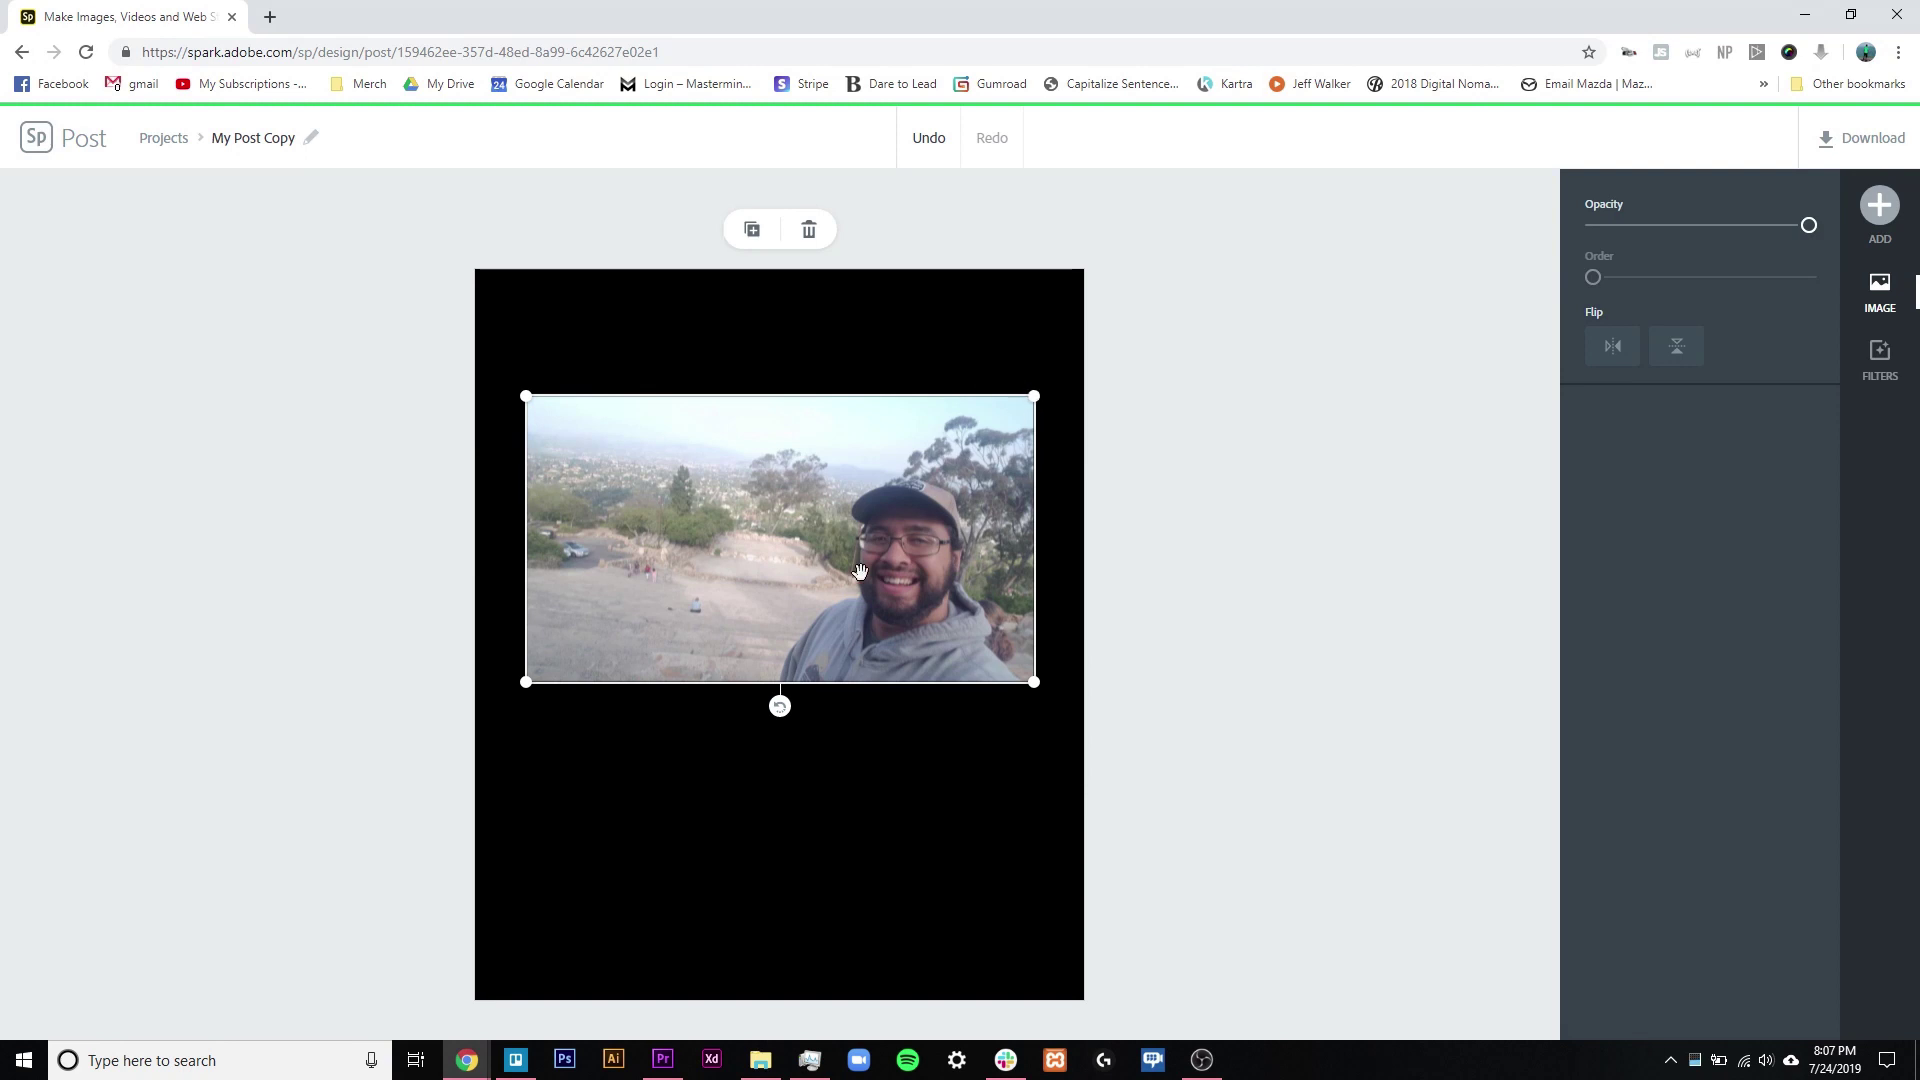
pyautogui.moveTo(860, 588); pyautogui.dragTo(858, 507)
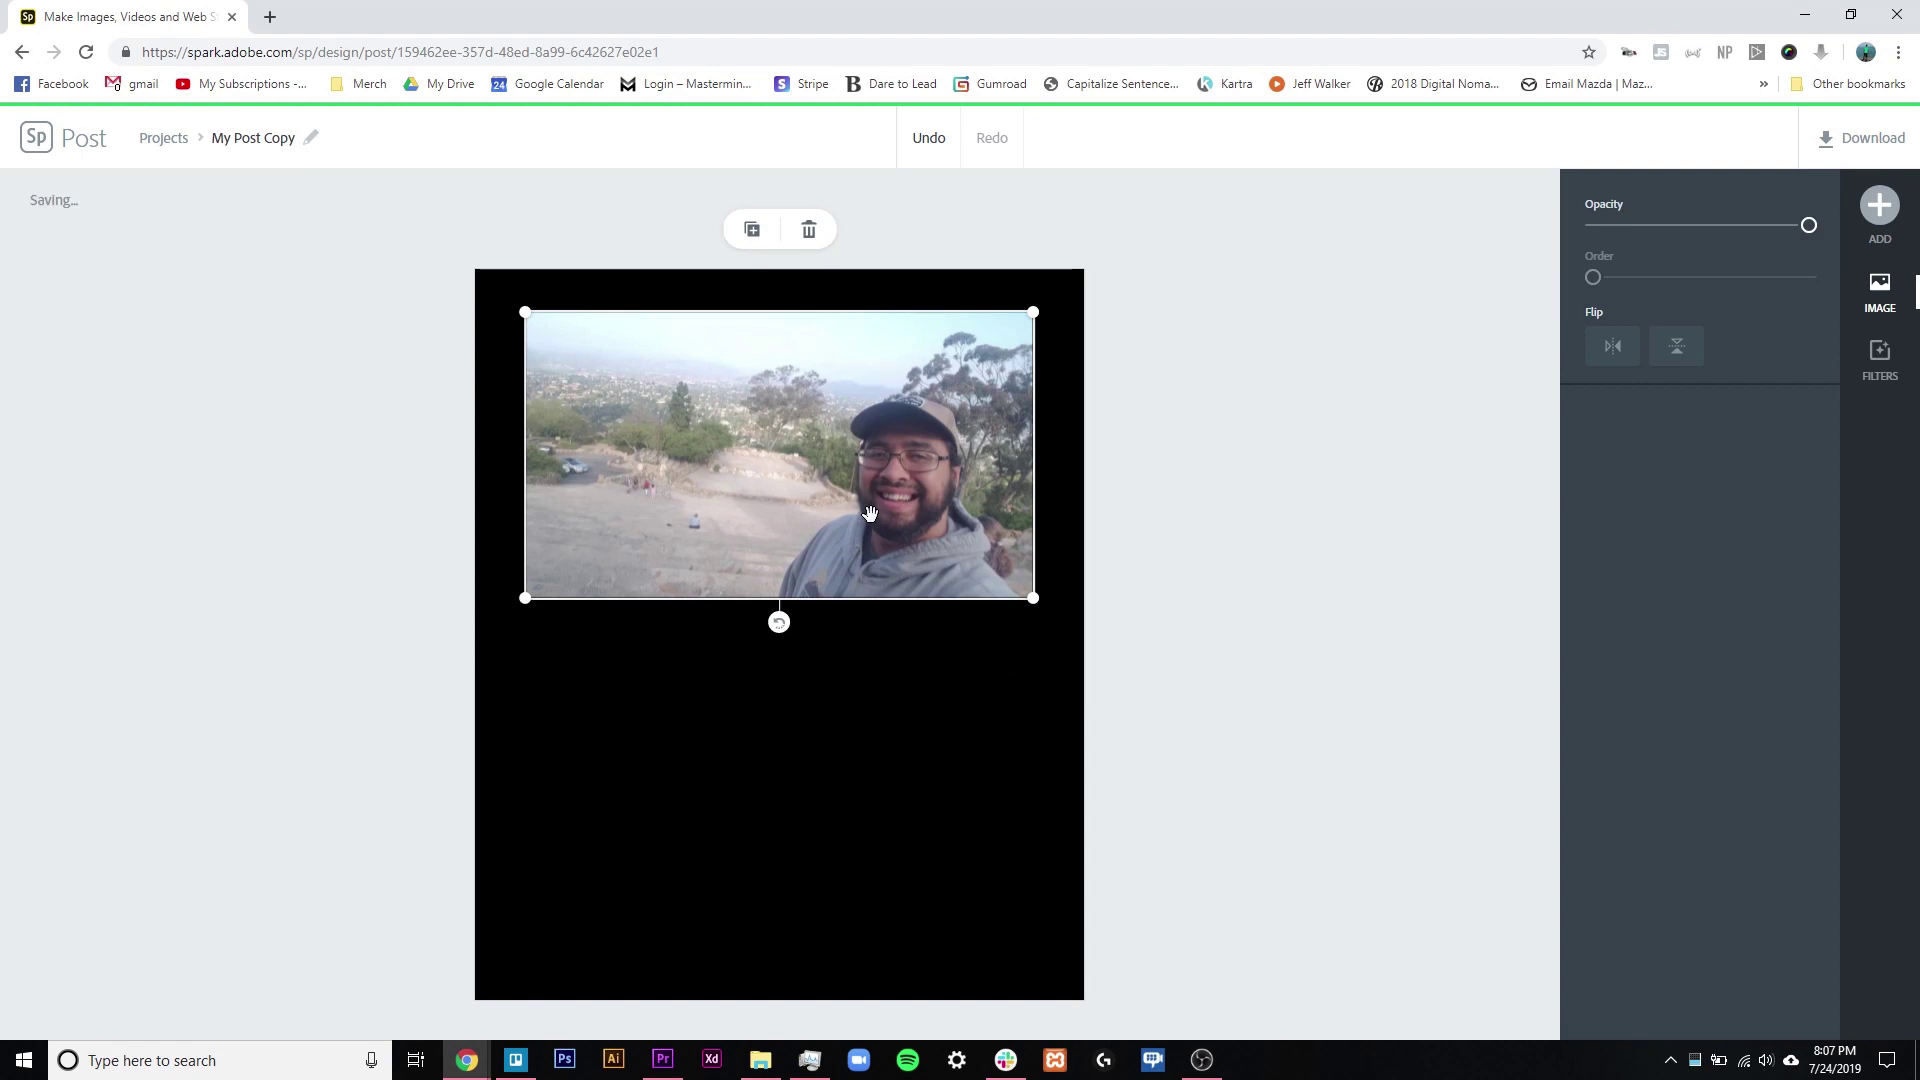
pyautogui.moveTo(870, 513); pyautogui.dragTo(901, 475)
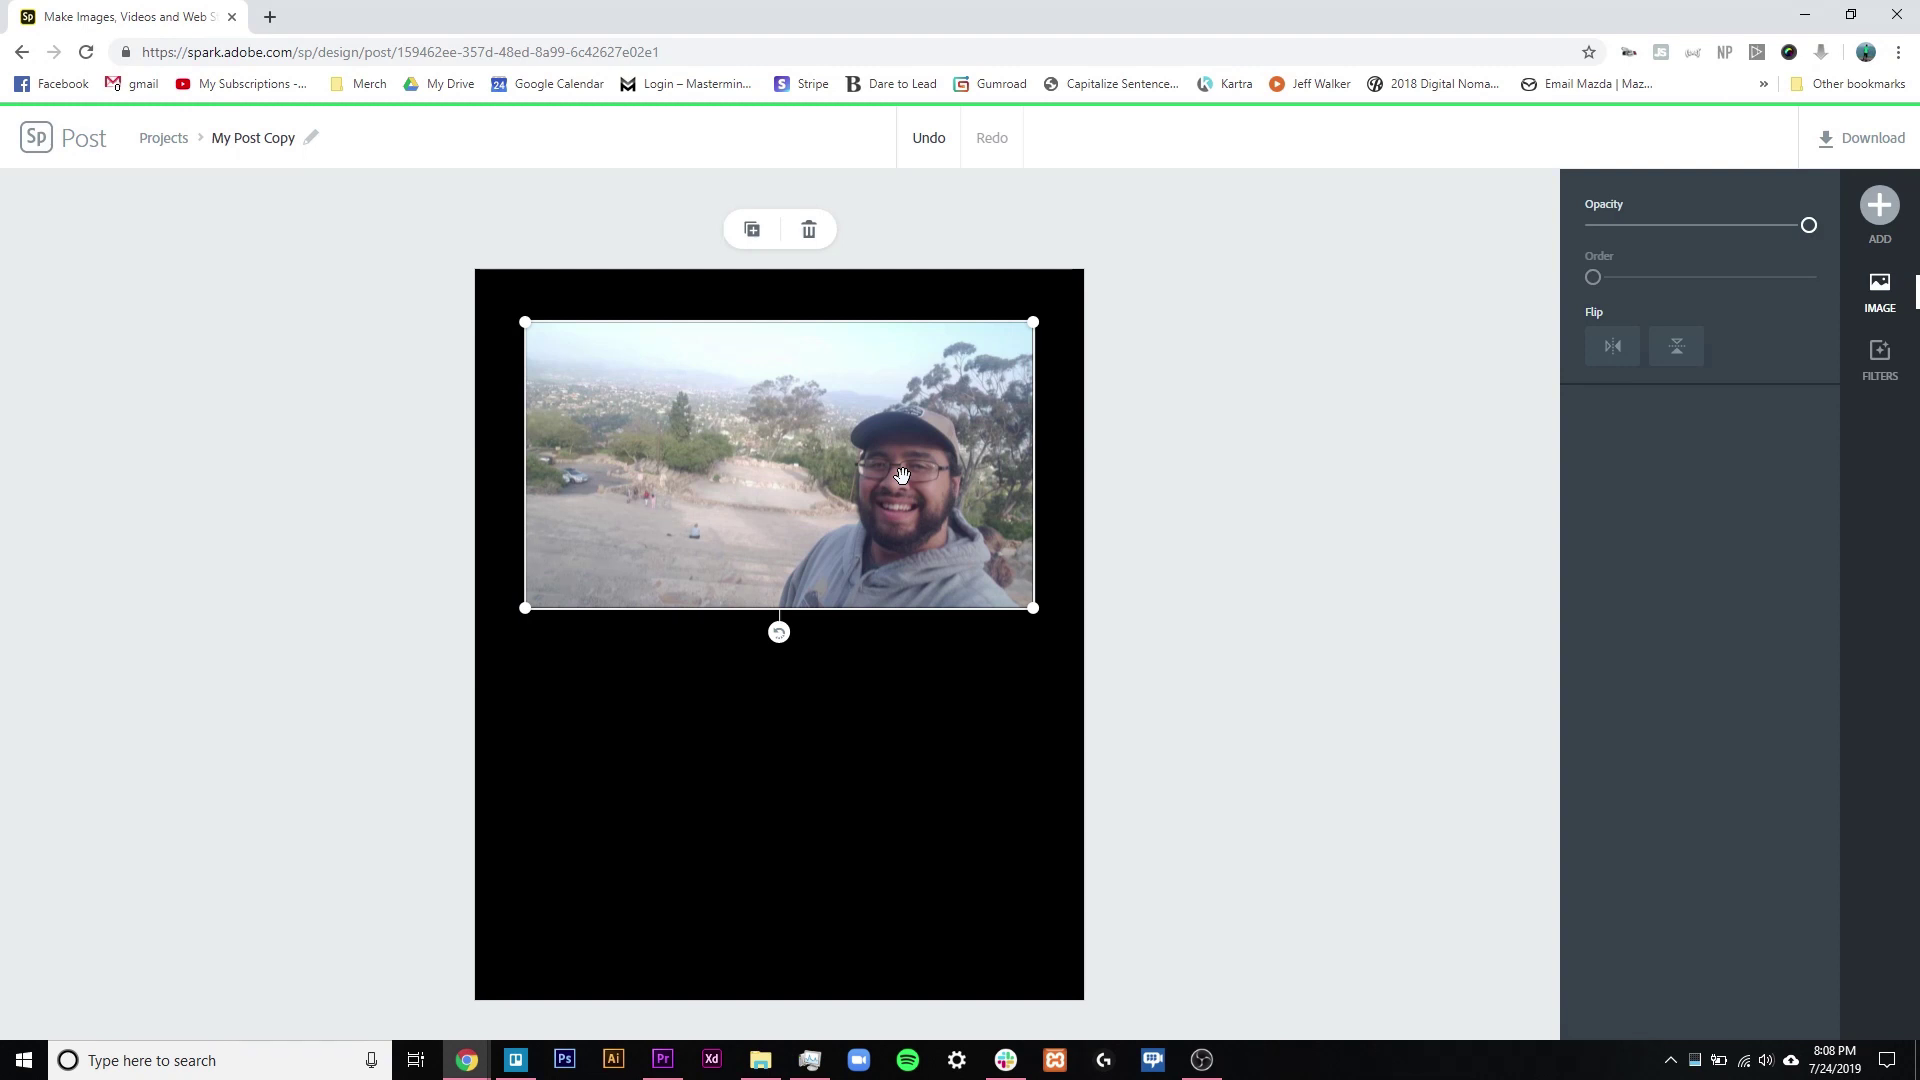
pyautogui.moveTo(763, 480); pyautogui.dragTo(815, 347)
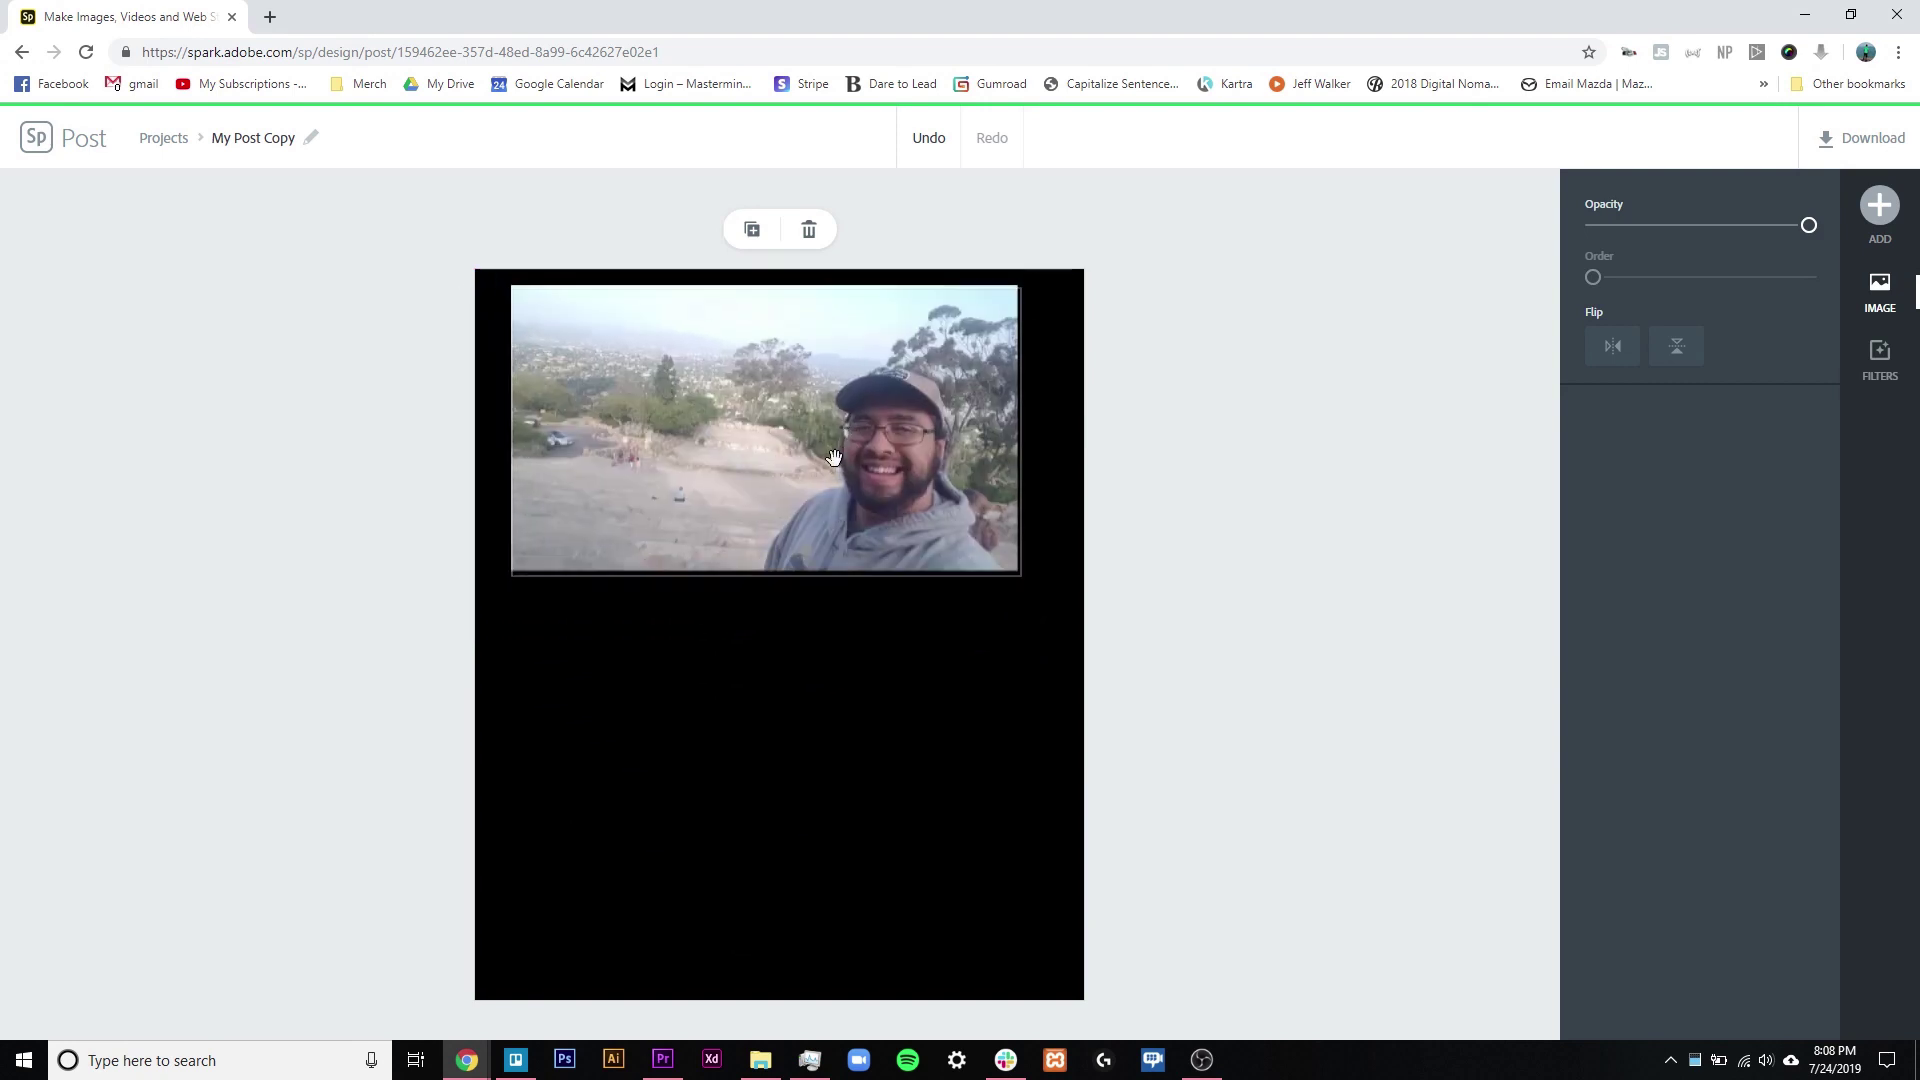
pyautogui.moveTo(1020, 590); pyautogui.dragTo(812, 498)
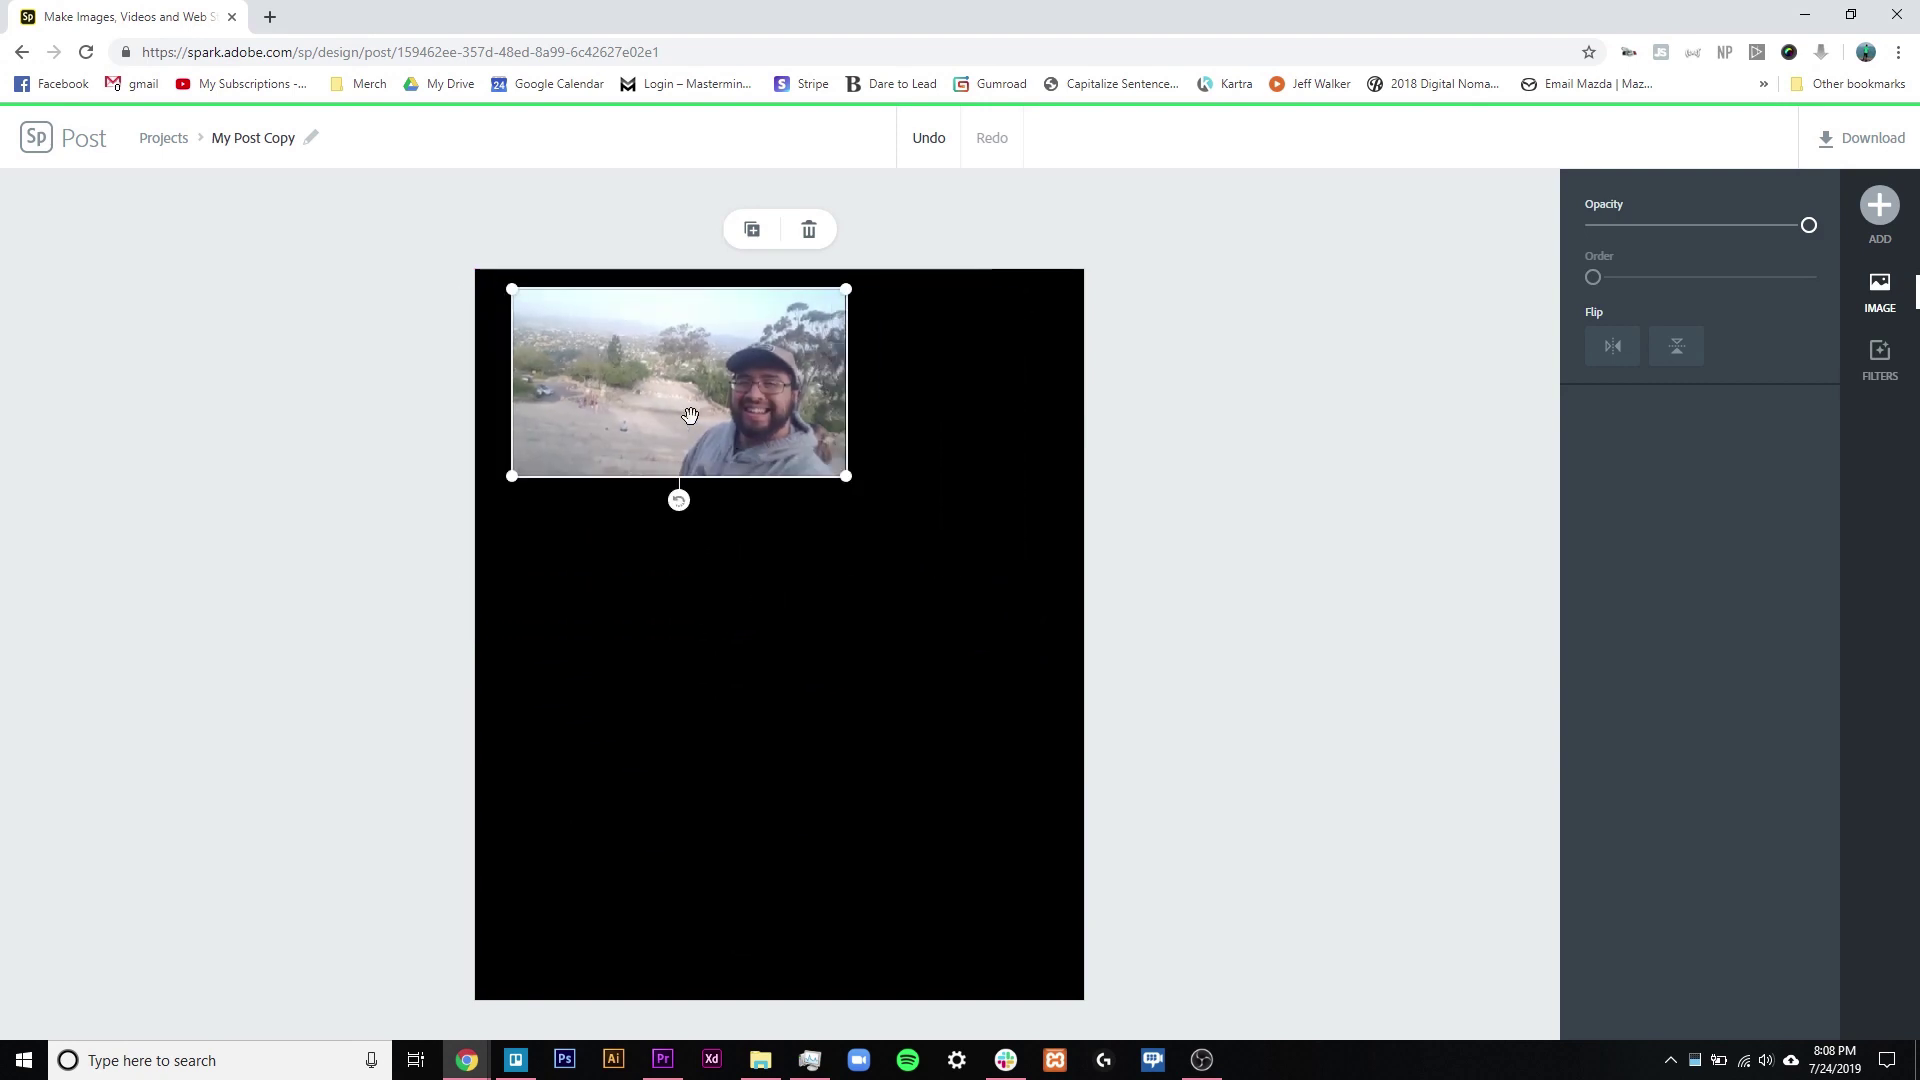
pyautogui.moveTo(720, 400); pyautogui.dragTo(962, 454)
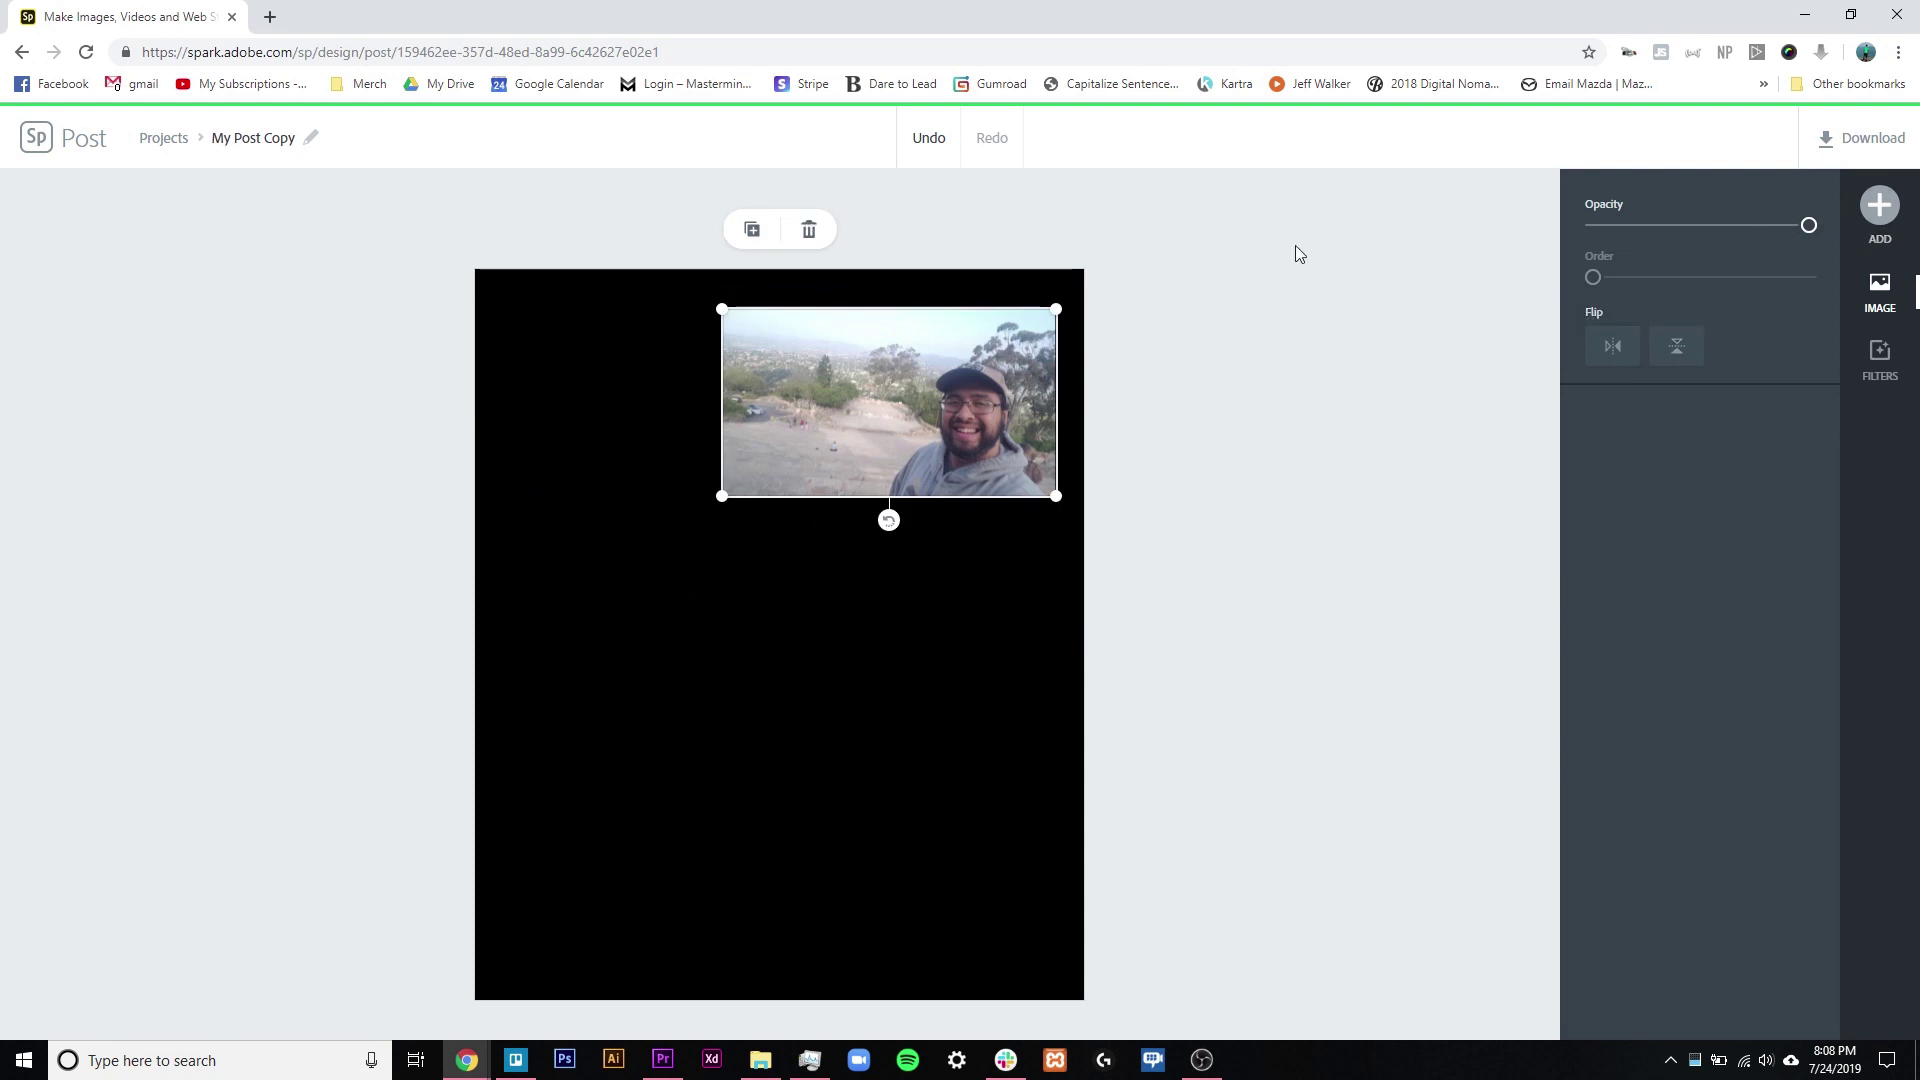
pyautogui.click(752, 232)
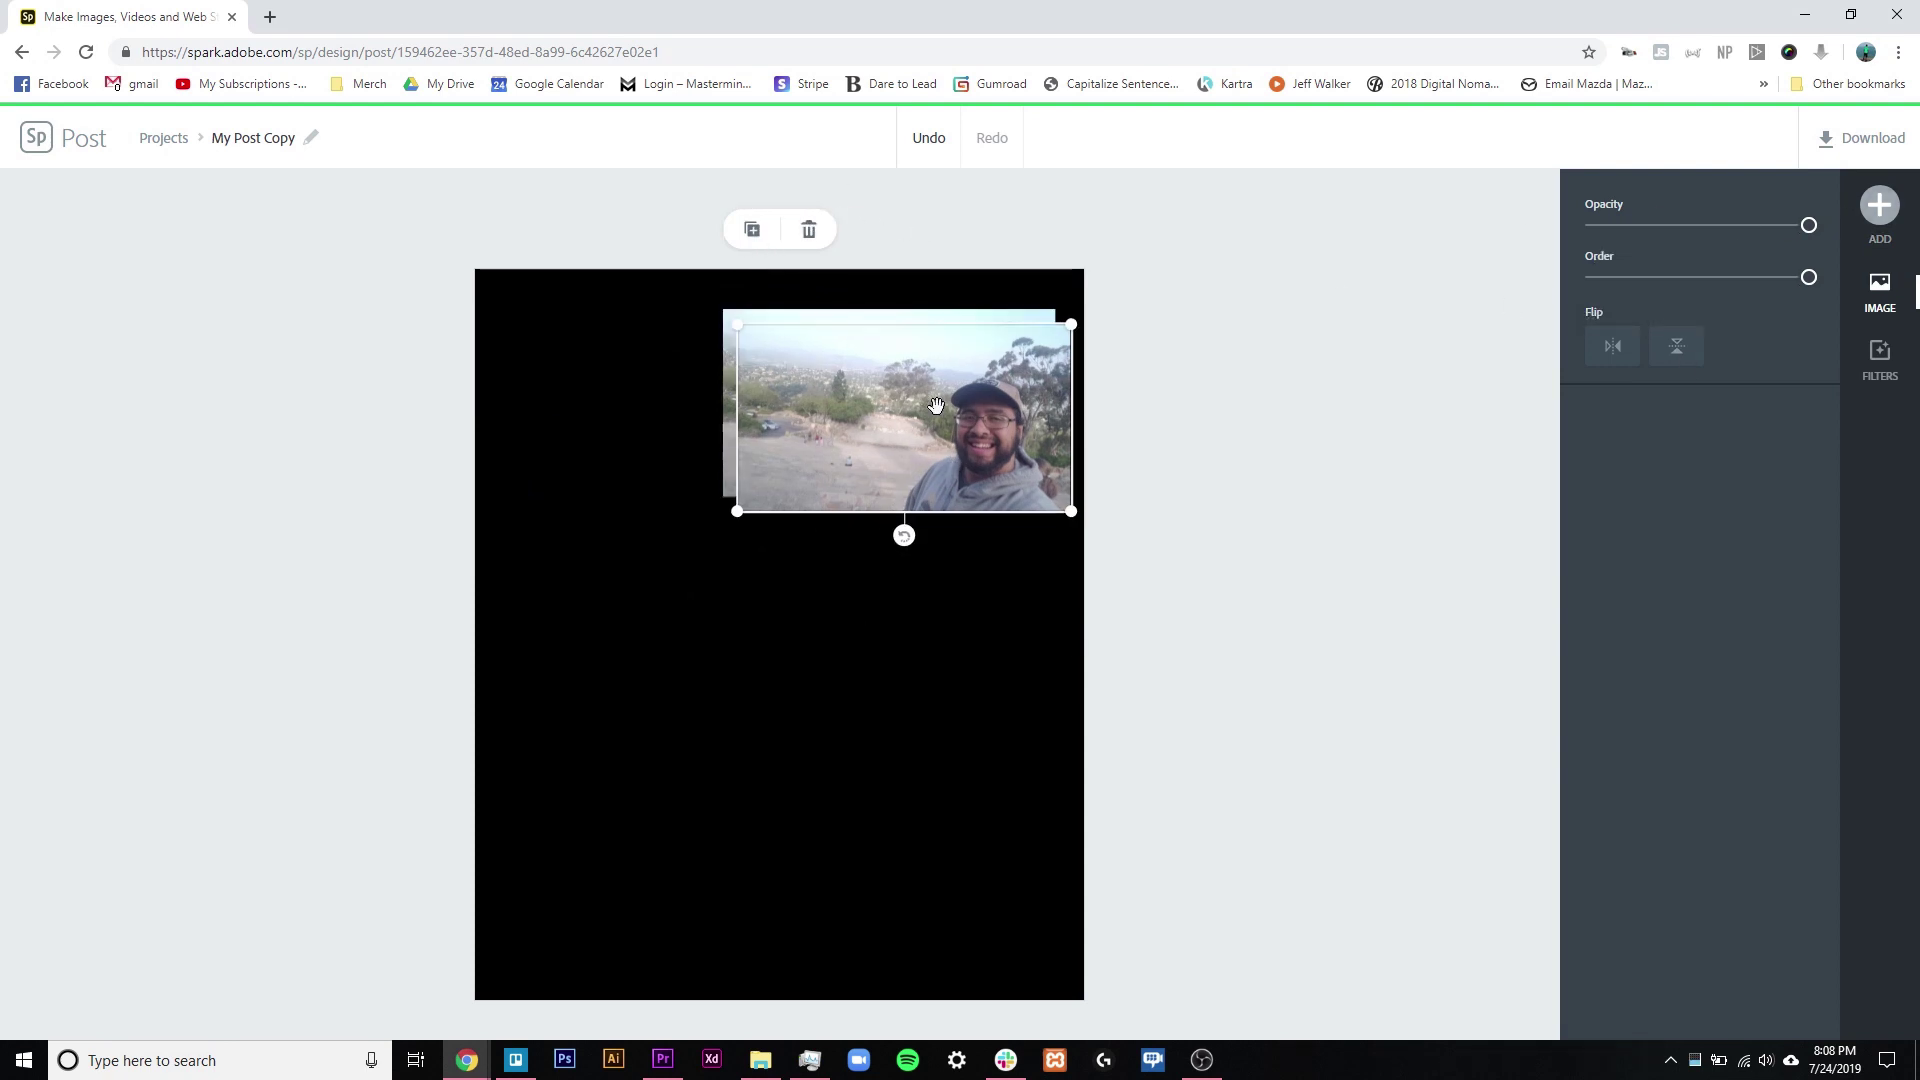
# - Stack the copy directly below the original photo near the canvas centre, both upright
pyautogui.moveTo(842, 472); pyautogui.dragTo(744, 556)
pyautogui.moveTo(774, 596); pyautogui.dragTo(993, 596)
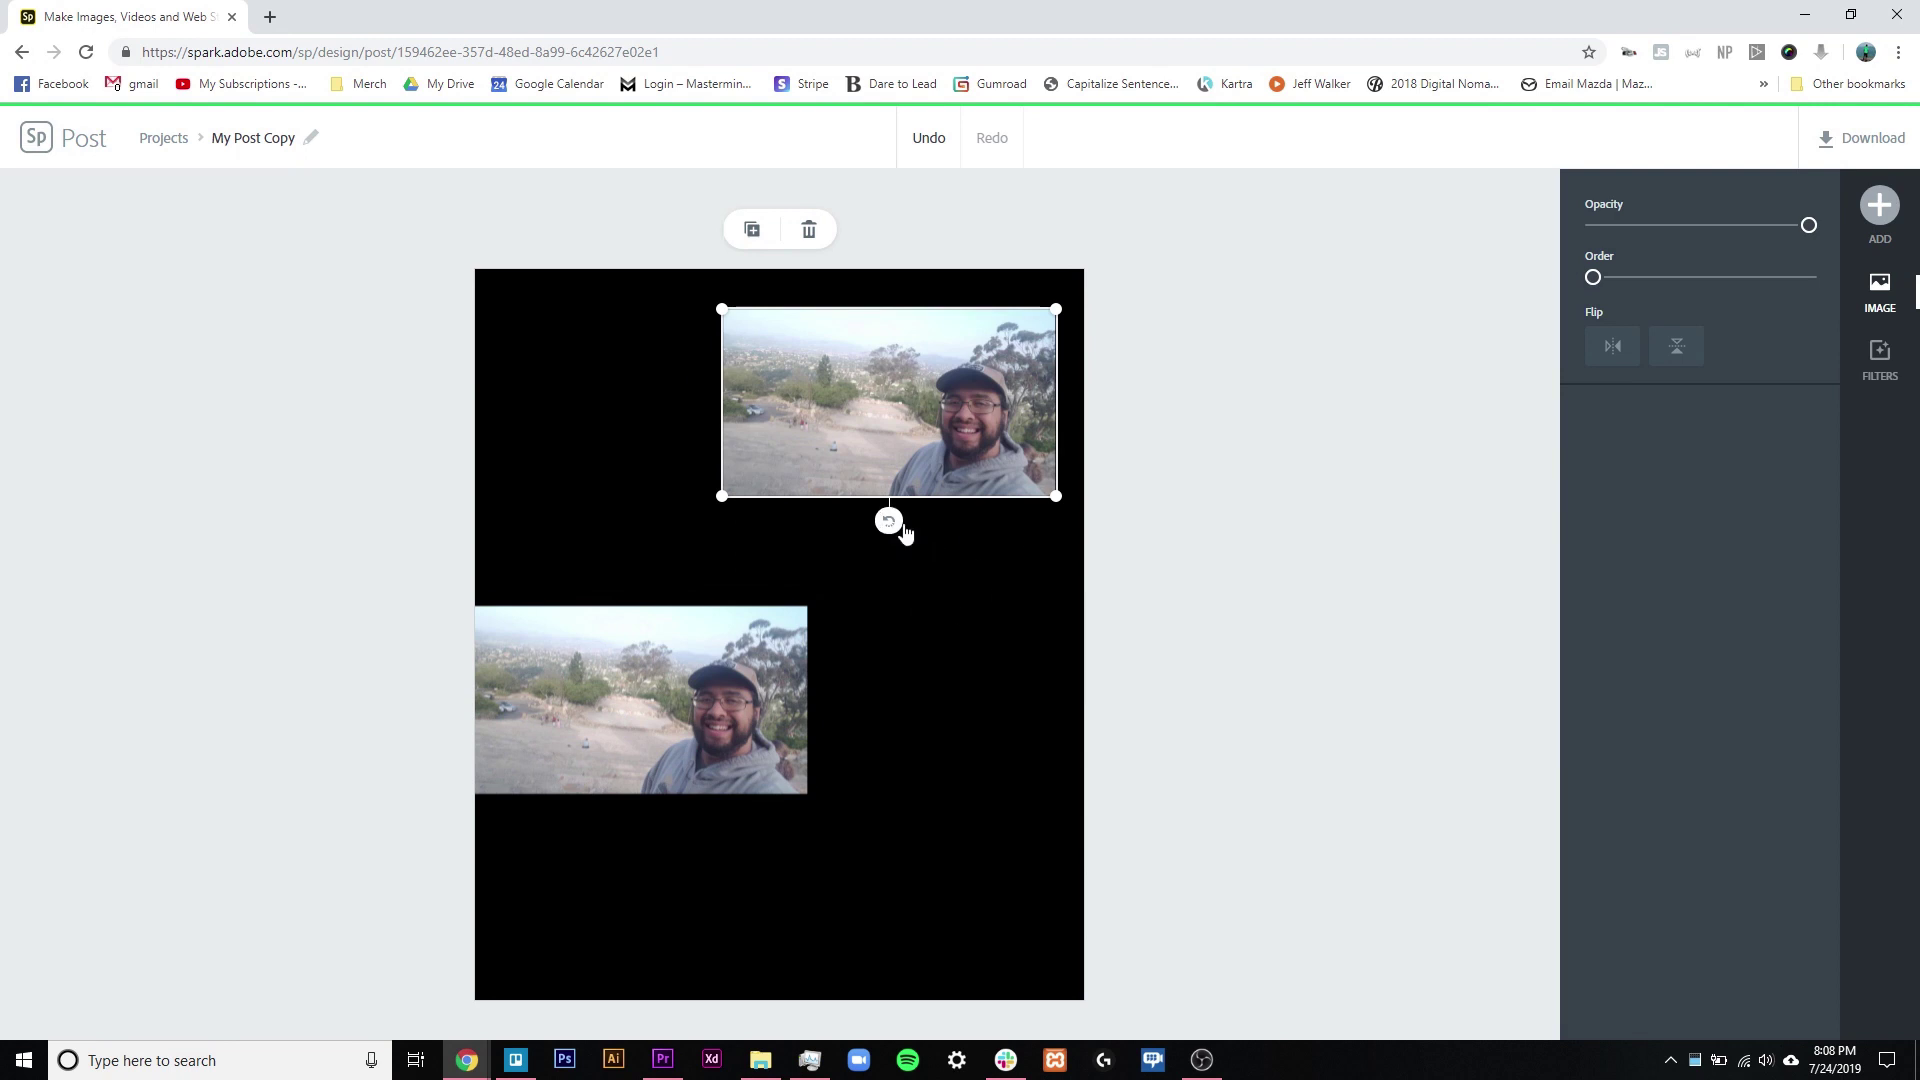
pyautogui.moveTo(905, 533)
pyautogui.mouseDown()
pyautogui.moveTo(784, 501)
pyautogui.moveTo(986, 557)
pyautogui.moveTo(902, 556)
pyautogui.mouseUp()
pyautogui.moveTo(740, 663); pyautogui.dragTo(839, 644)
pyautogui.moveTo(741, 797)
pyautogui.mouseDown()
pyautogui.moveTo(740, 818)
pyautogui.moveTo(790, 812)
pyautogui.moveTo(742, 816)
pyautogui.mouseUp()
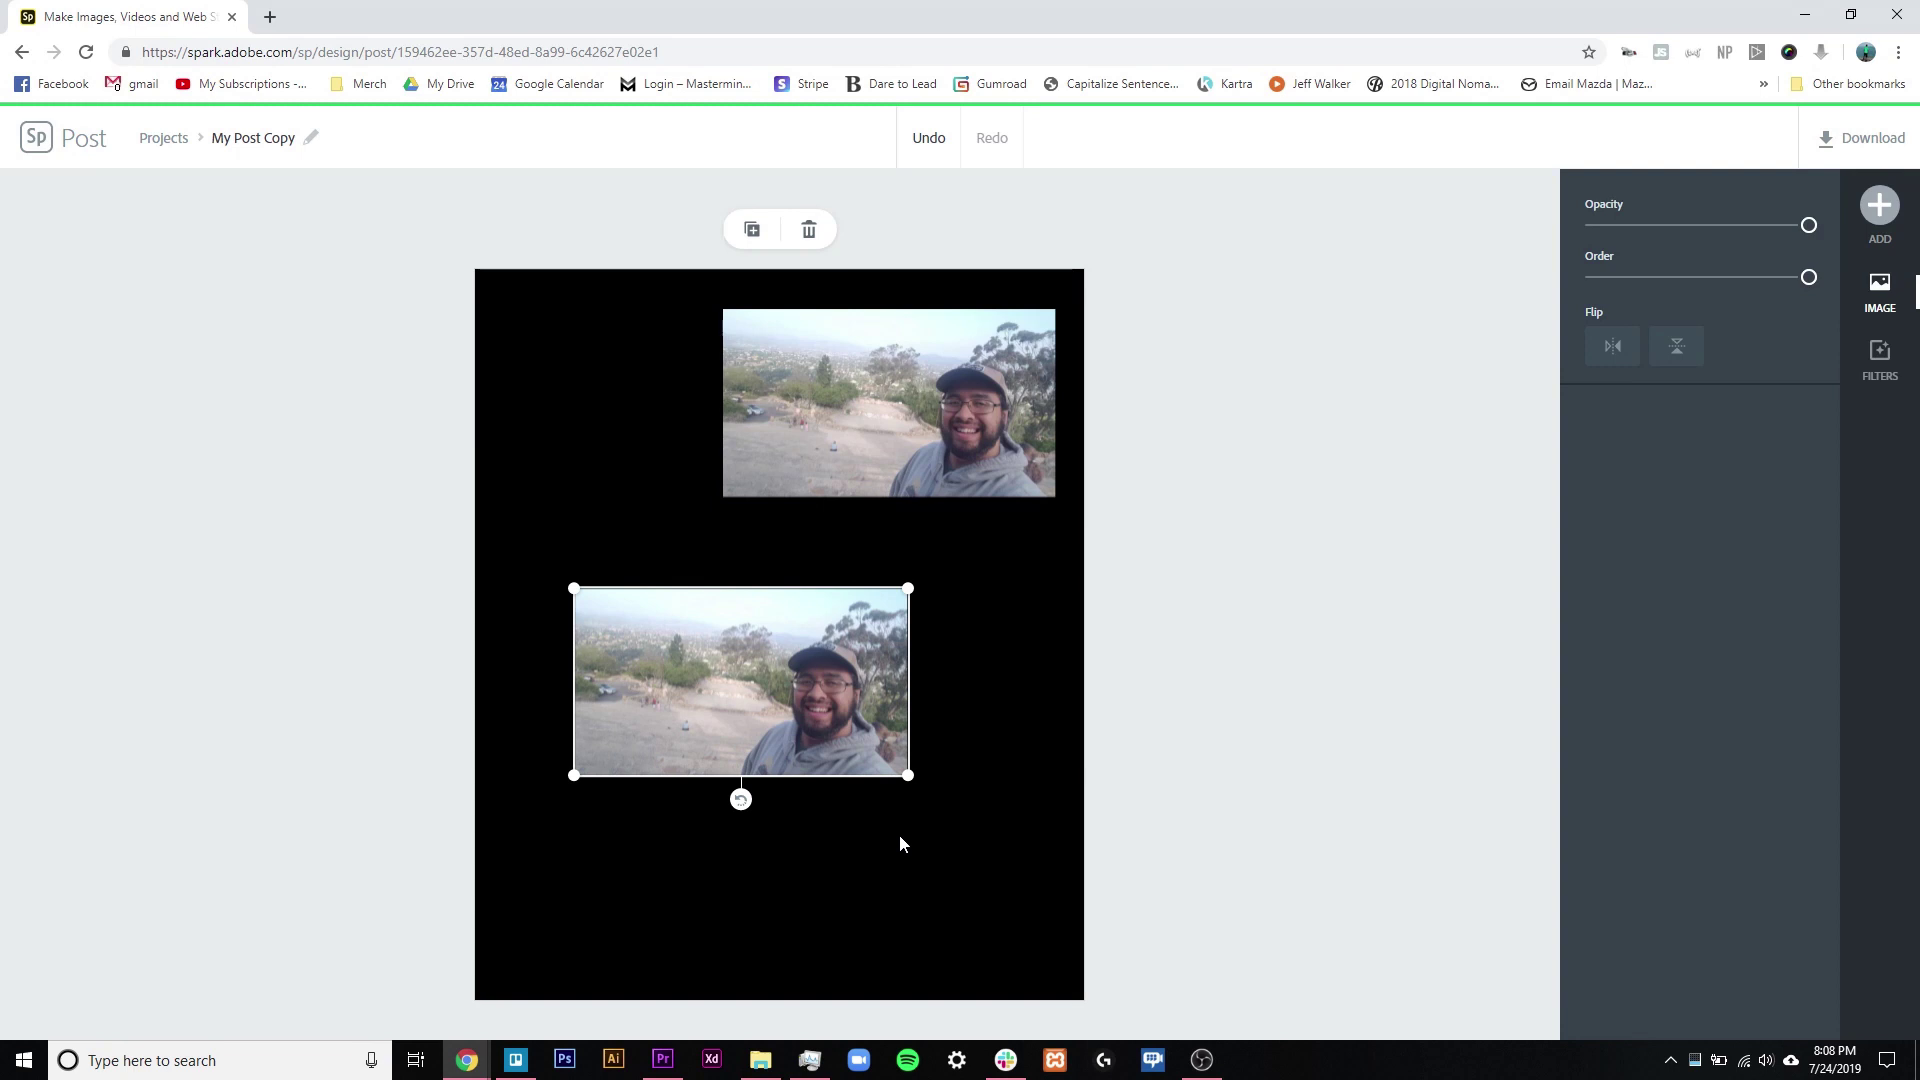
pyautogui.moveTo(784, 464); pyautogui.dragTo(681, 488)
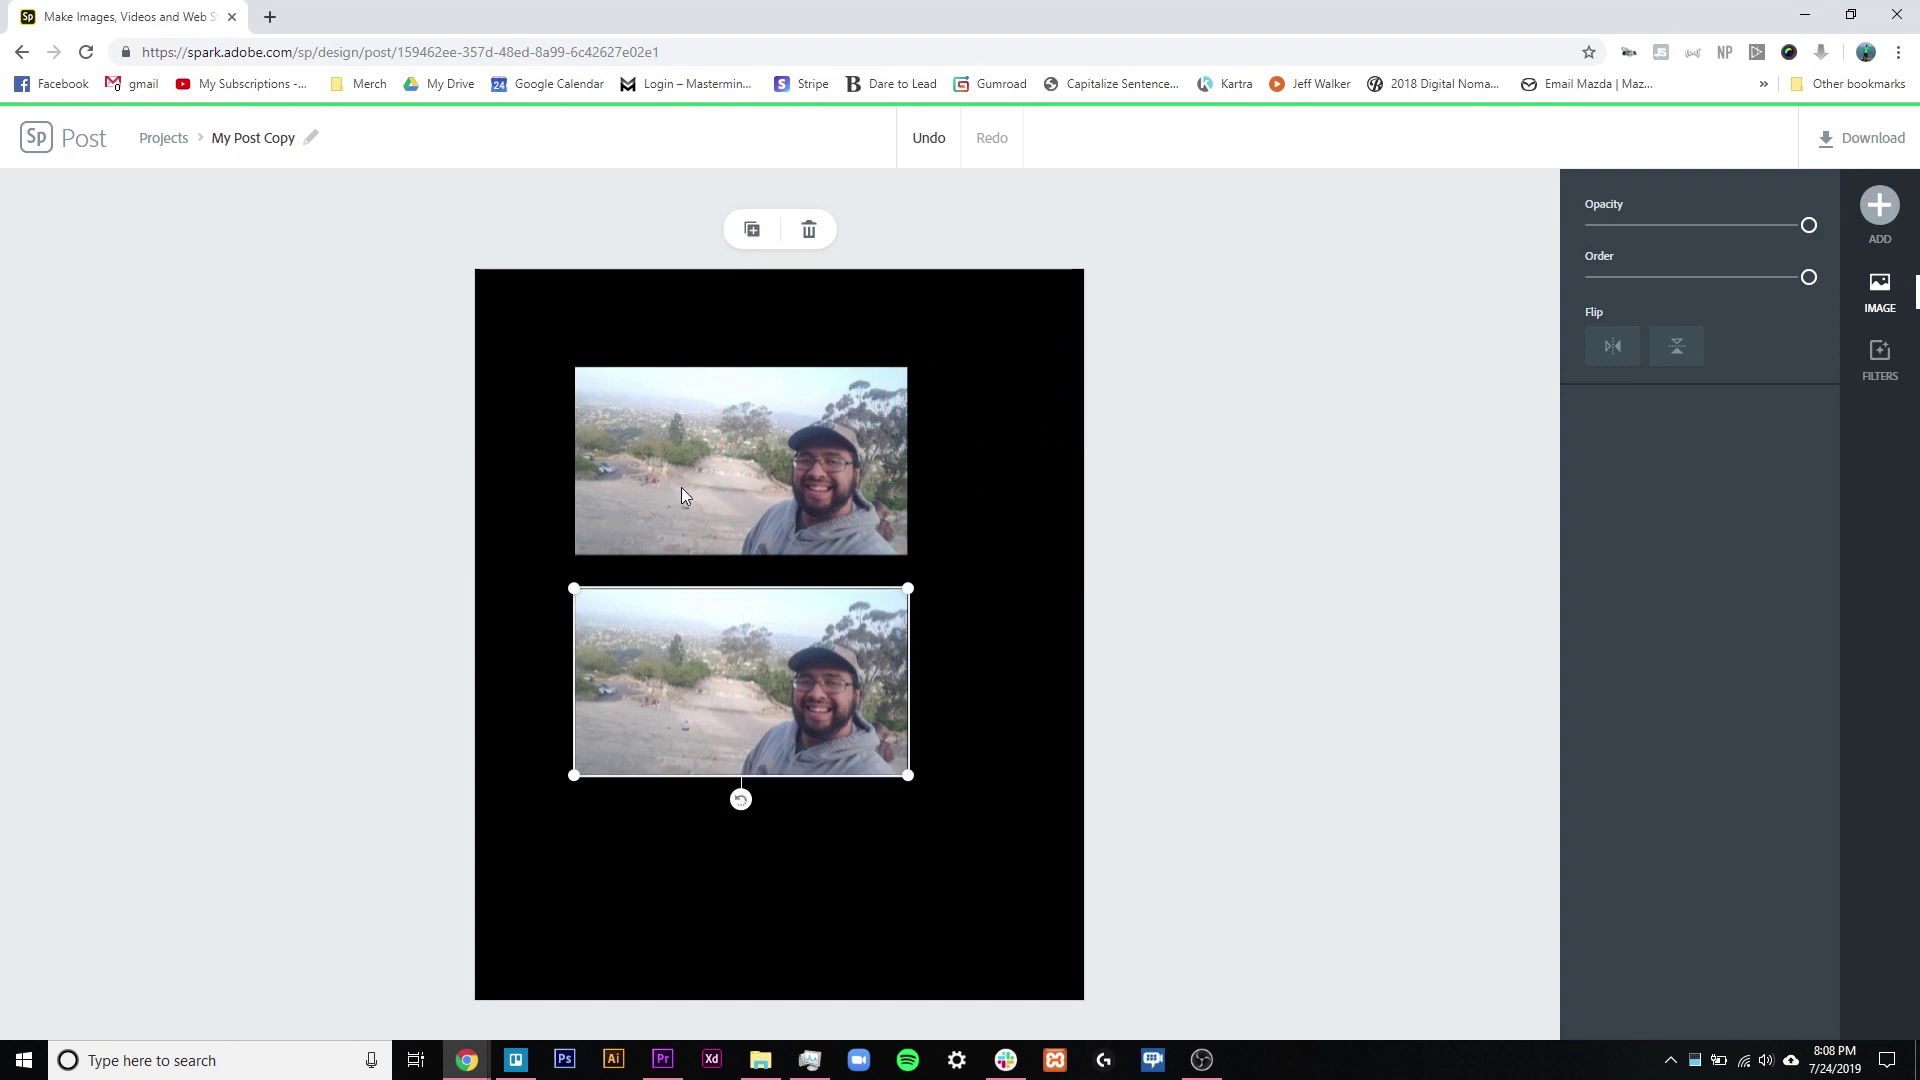